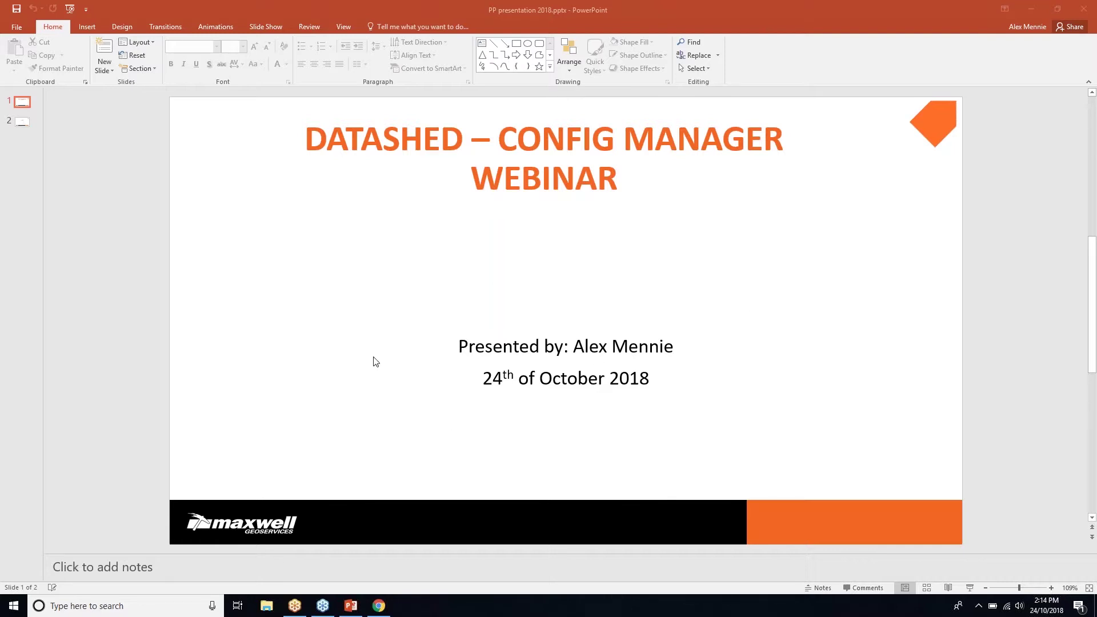
Launch ConfigManager and log in to Maxwell_Demo_Database with the Administrator password.
key(super)
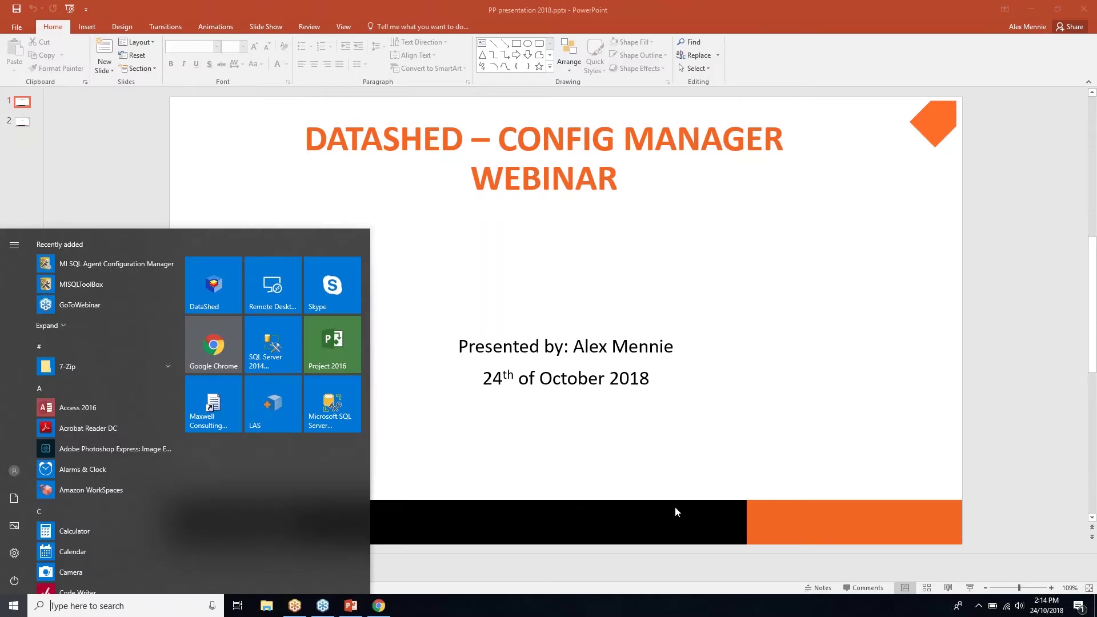
text(confi)
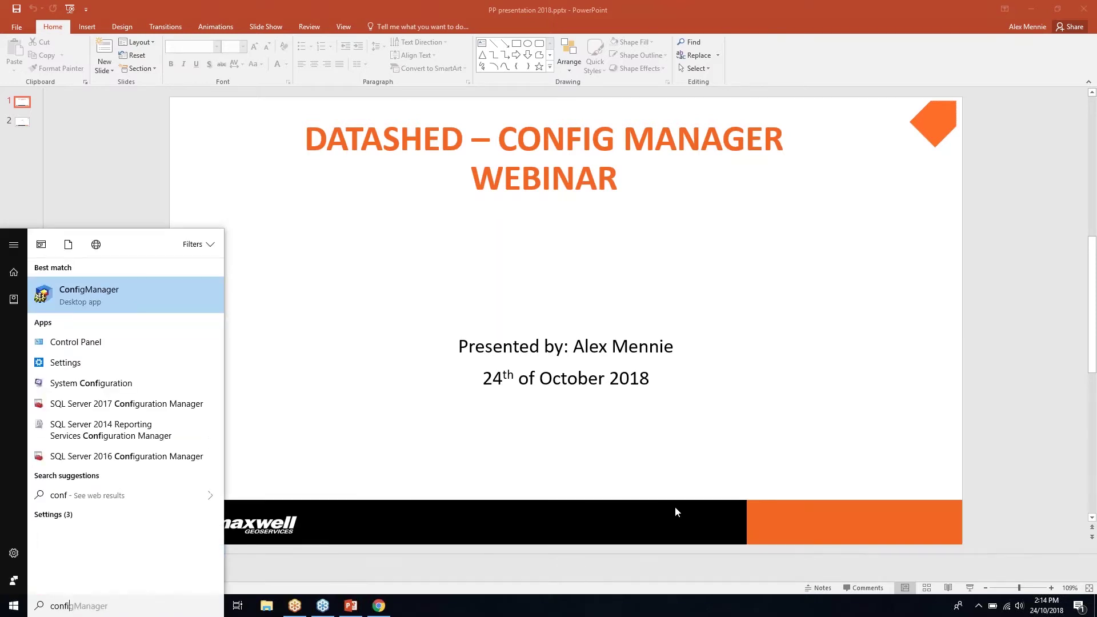
key(Return)
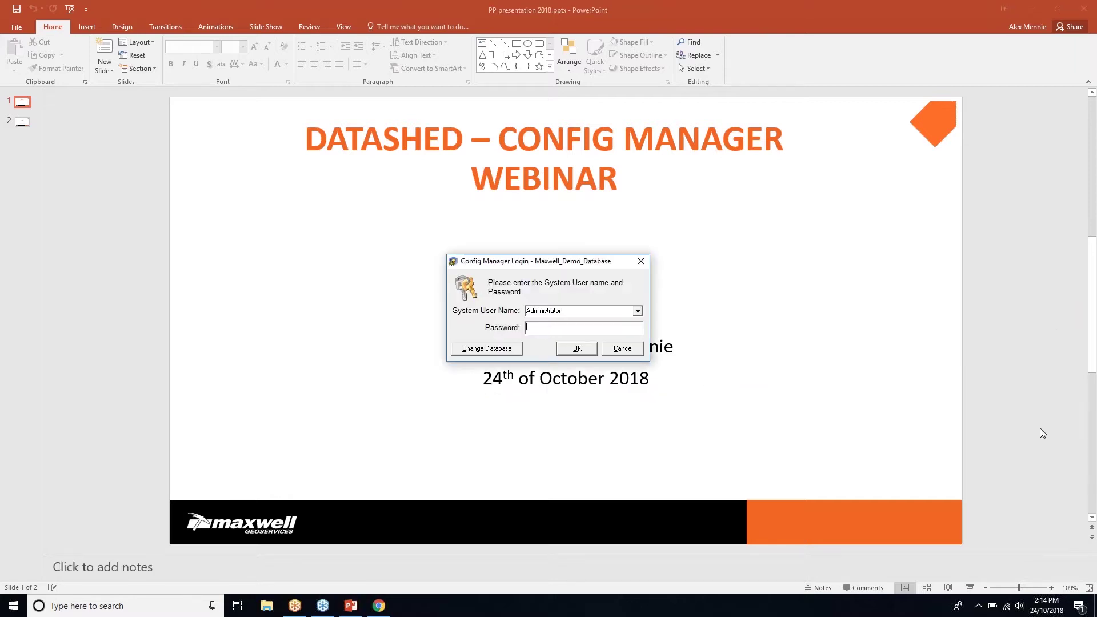
text(**)
click(576, 350)
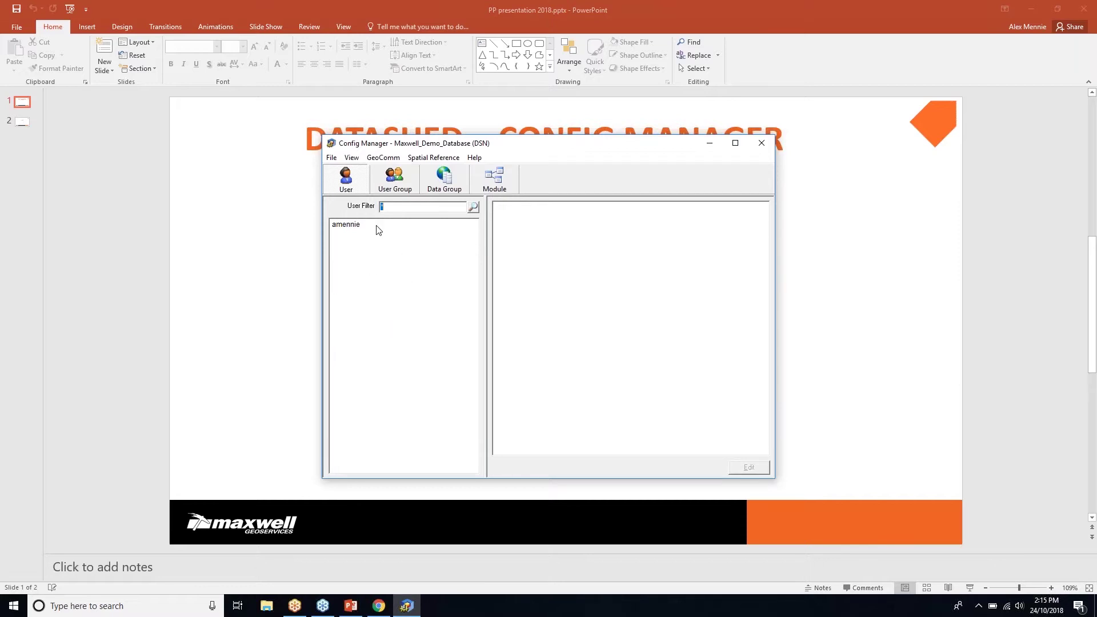
Show the user's access tree with Module and Project collapsed and the System Administrators group selected.
click(359, 226)
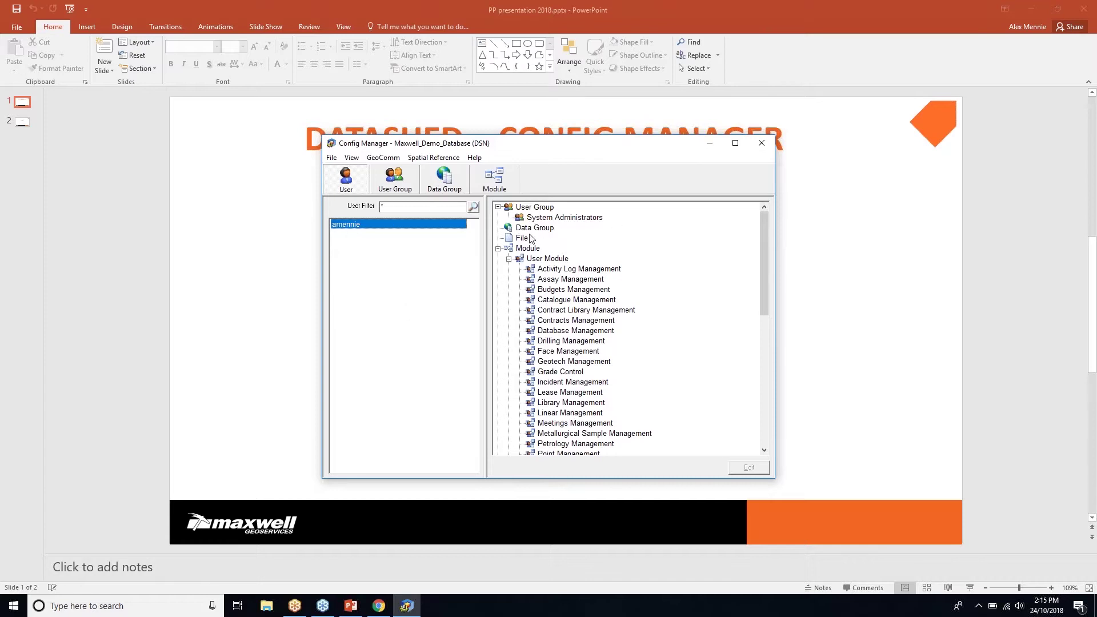
click(498, 248)
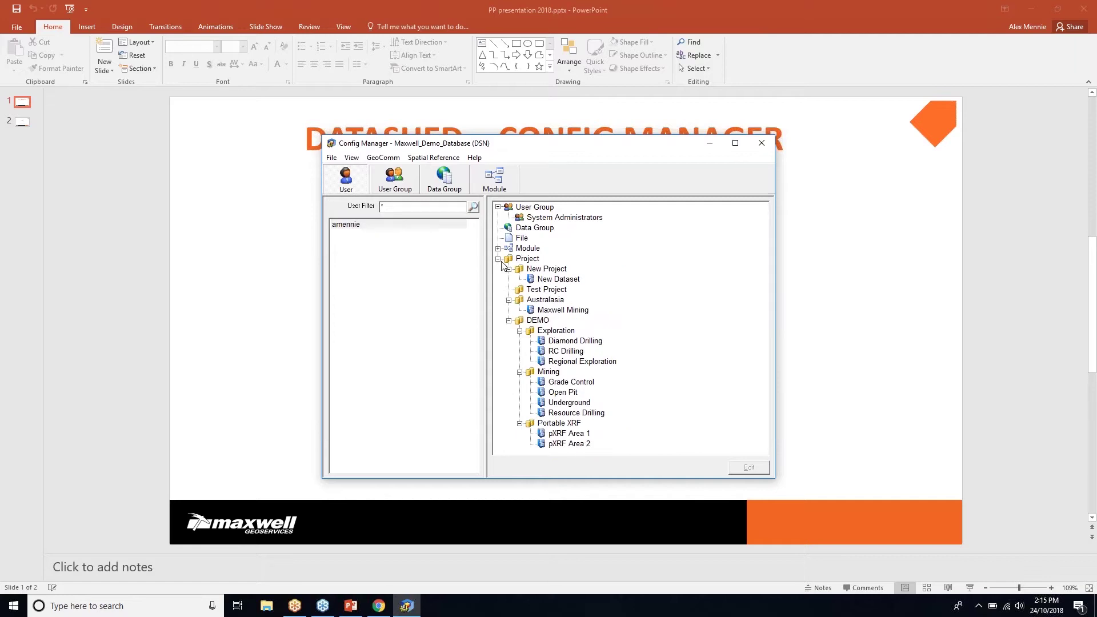
click(498, 259)
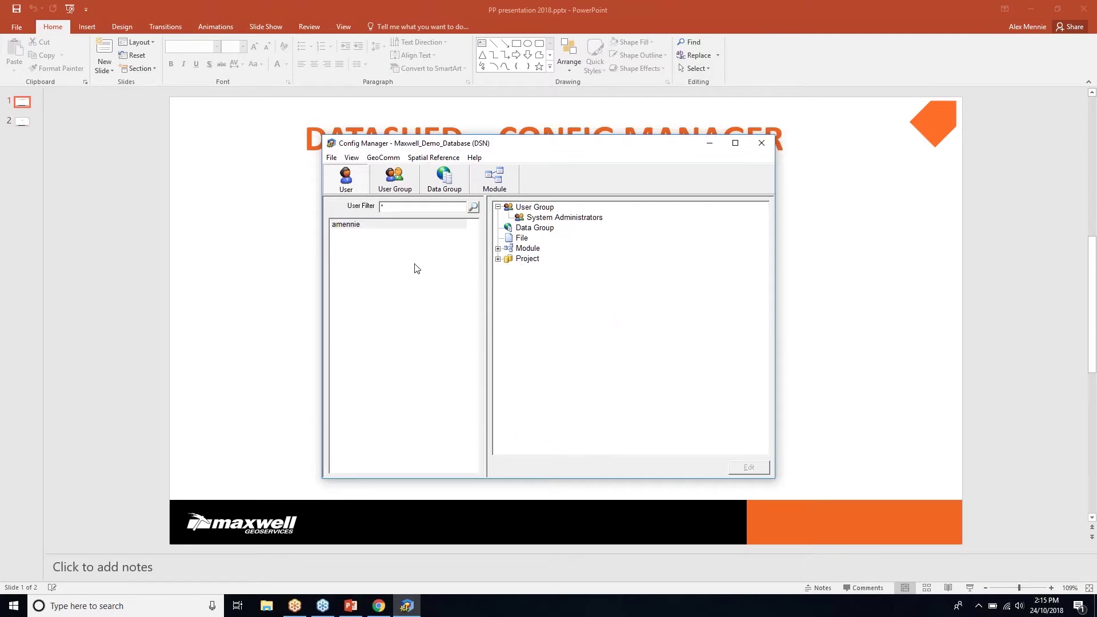
click(537, 207)
click(547, 220)
right_click(546, 220)
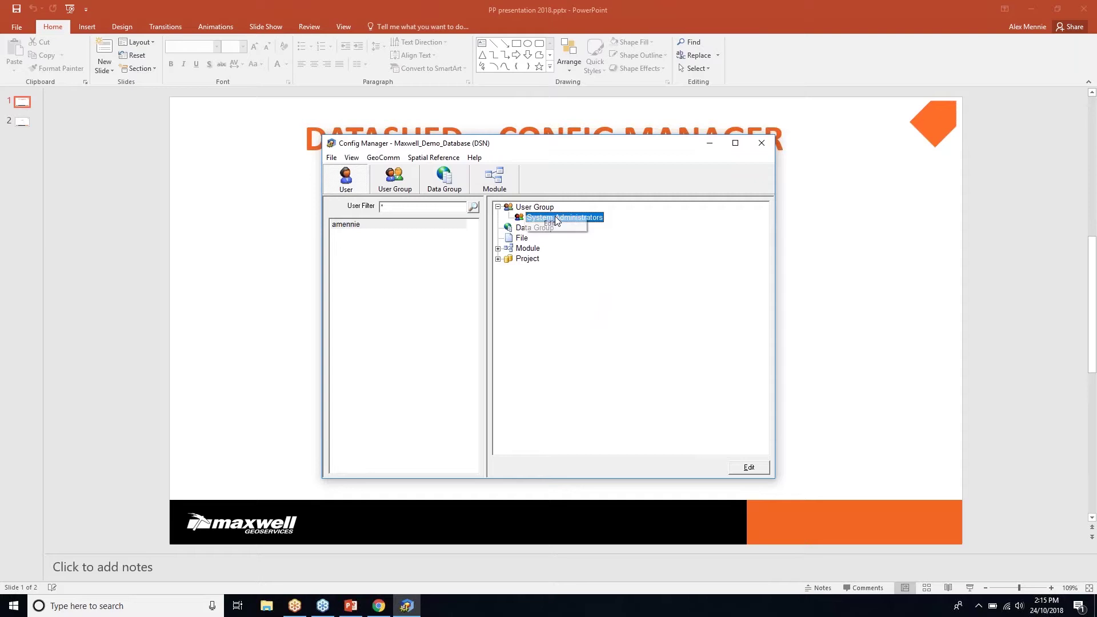
click(546, 224)
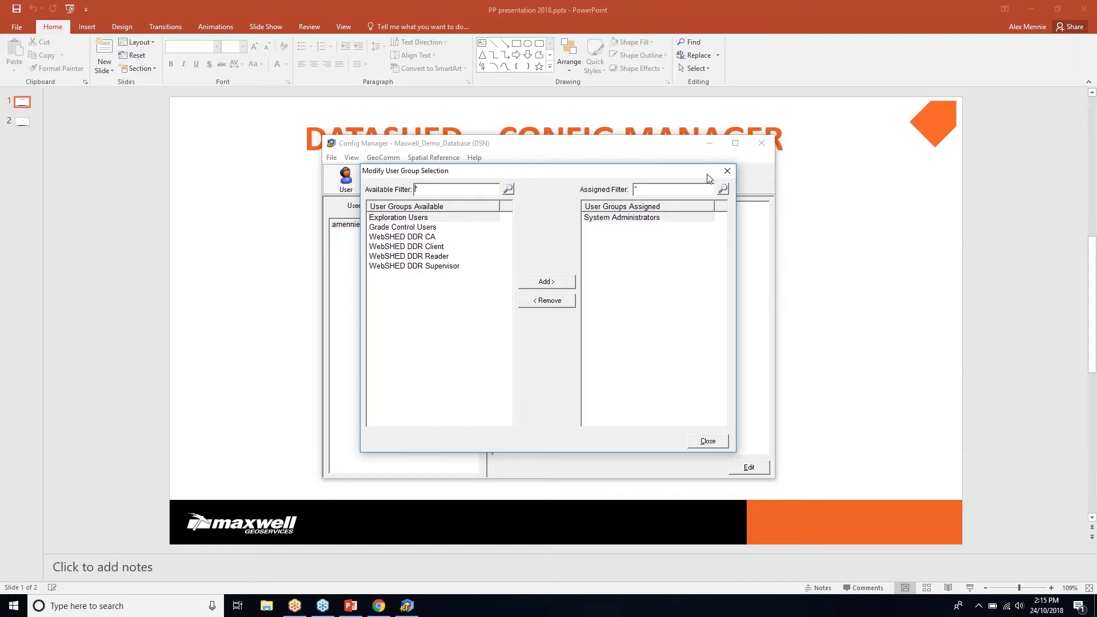
click(728, 171)
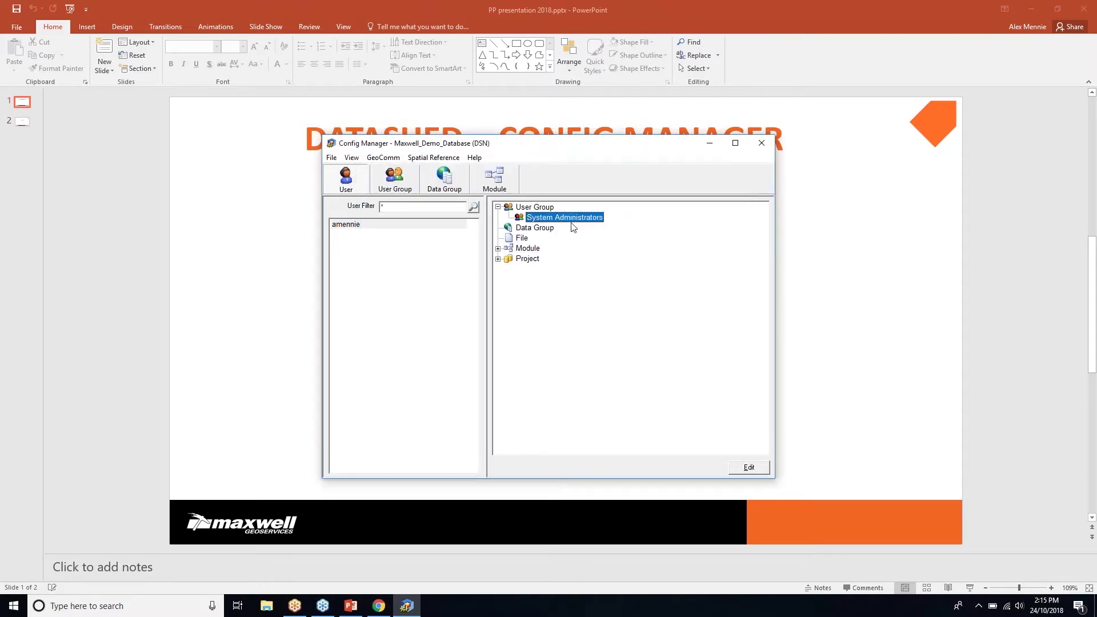
In the User Group view, review the modules of Exploration Users, then Grade Control Users.
click(498, 249)
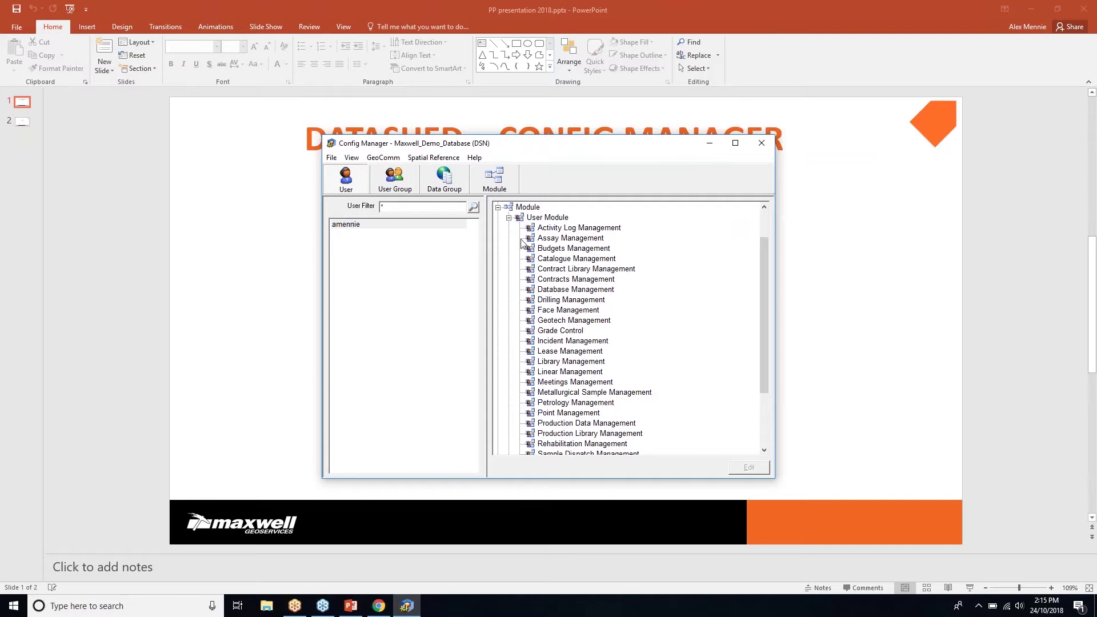
scroll(547, 244, down, 3)
scroll(549, 240, up, 4)
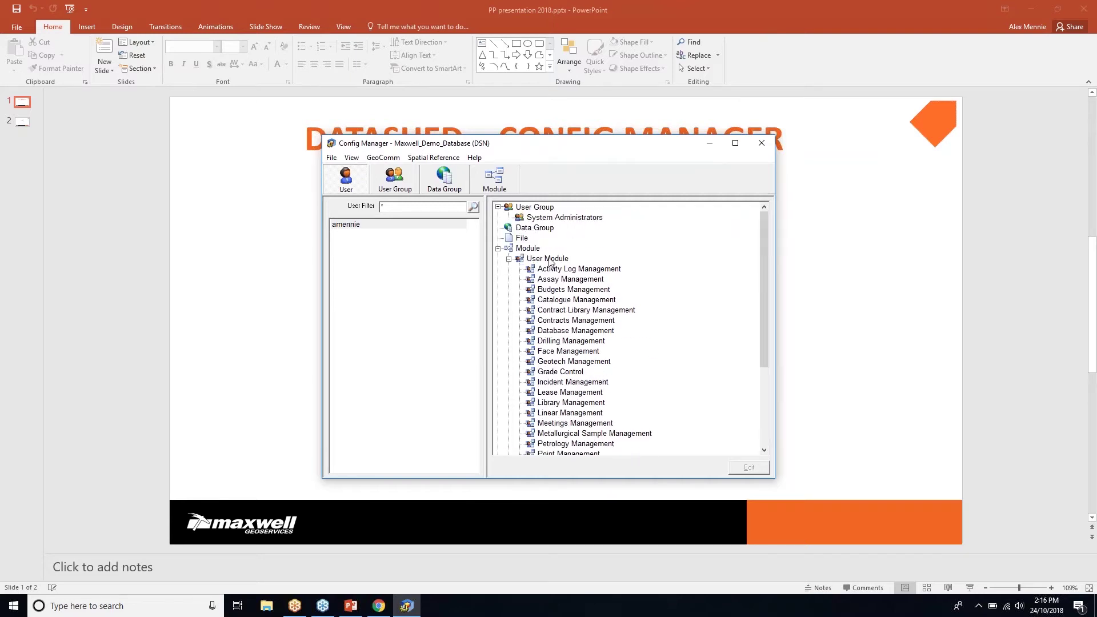
click(392, 184)
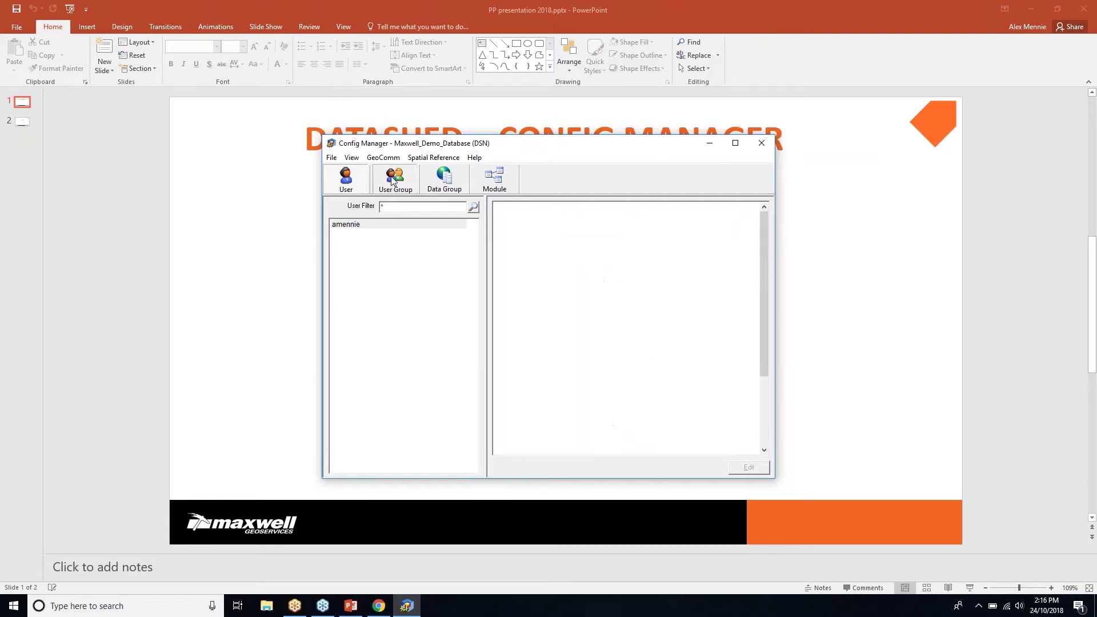
click(379, 246)
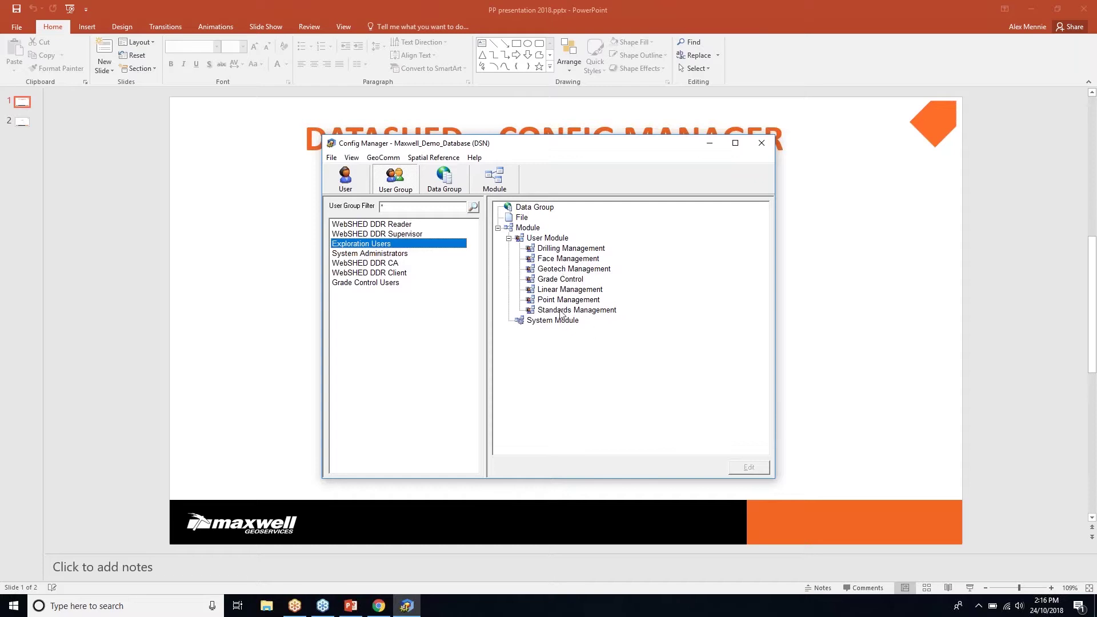
click(365, 283)
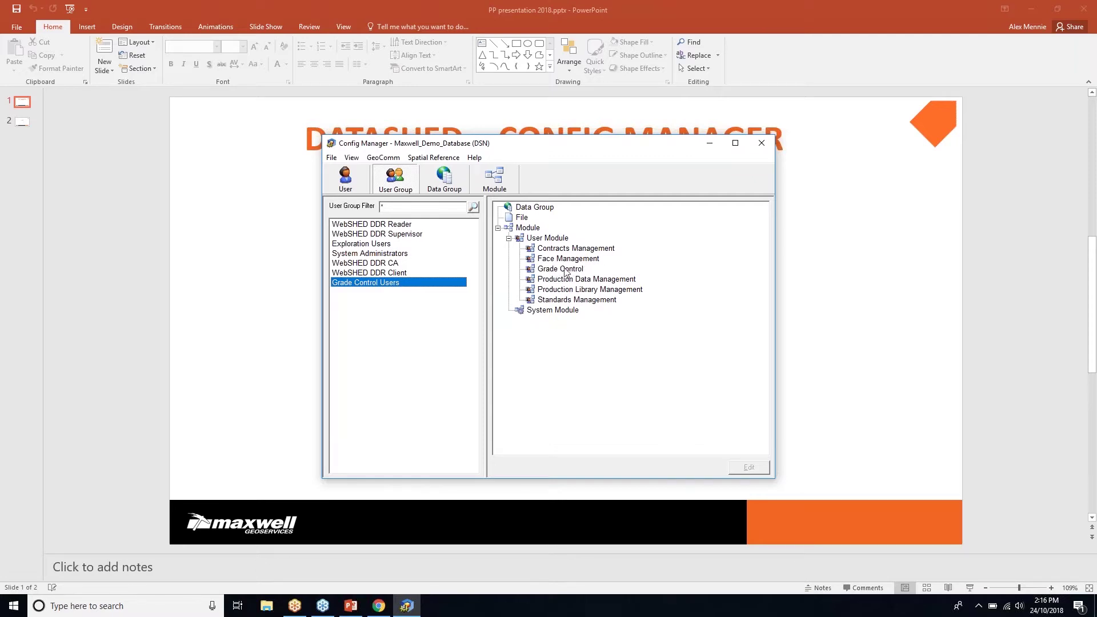
click(527, 229)
right_click(535, 241)
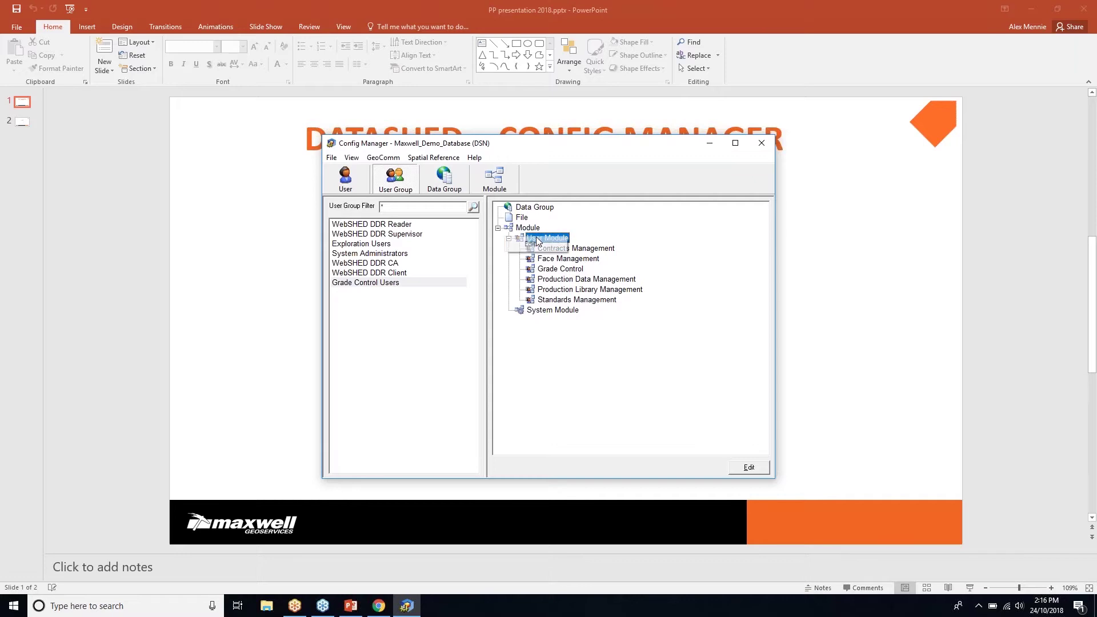
click(531, 246)
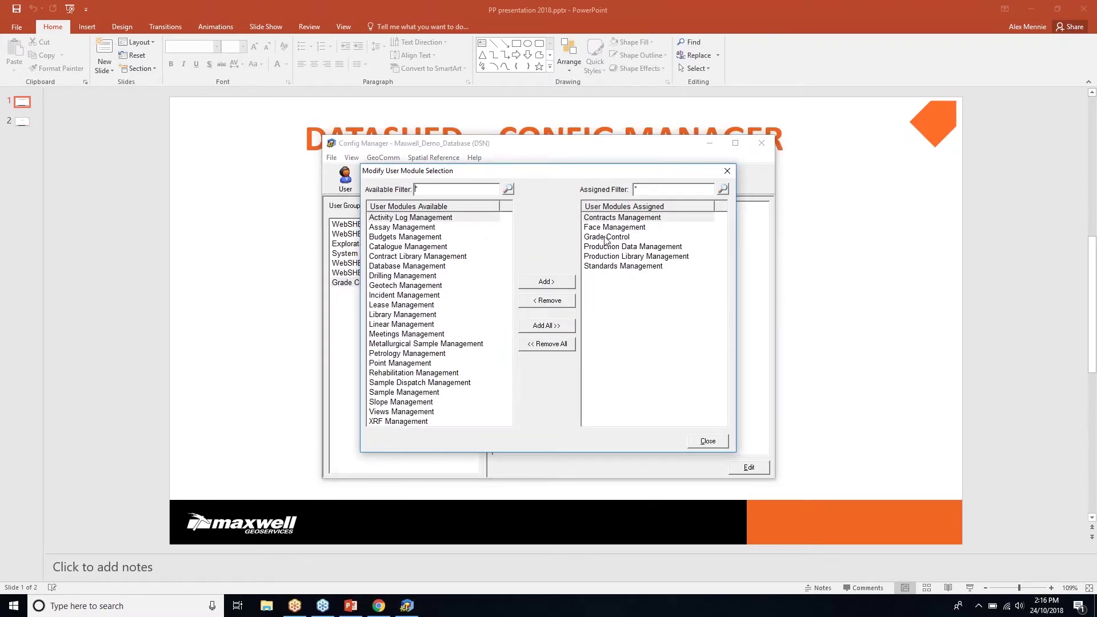
click(727, 171)
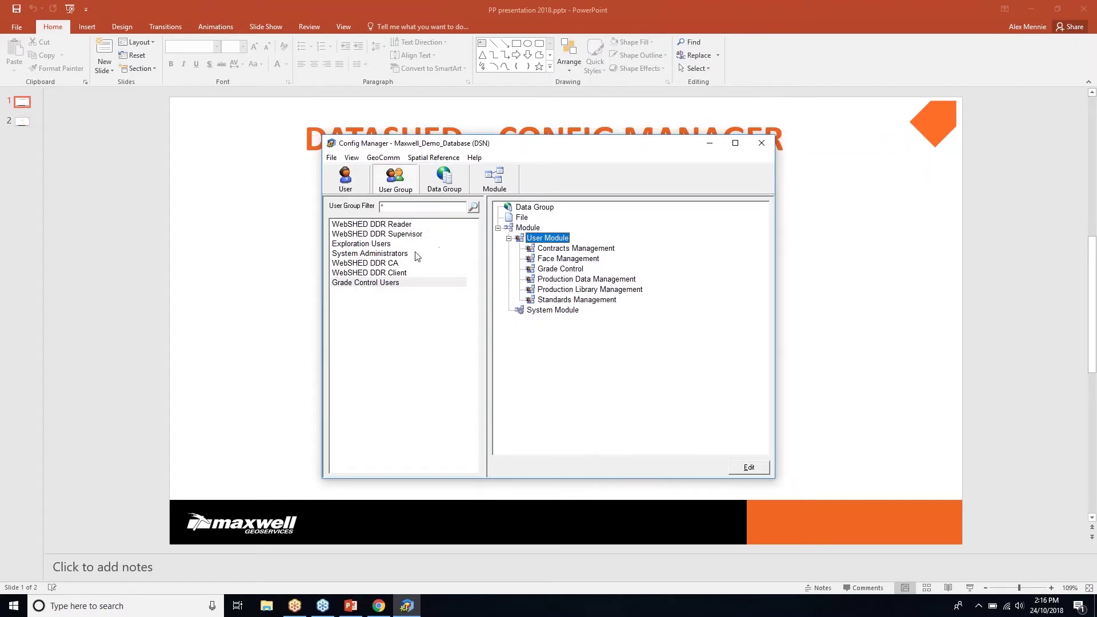
click(346, 182)
Select the user and list their modules, from Contracts Management through Petrology Management.
click(346, 224)
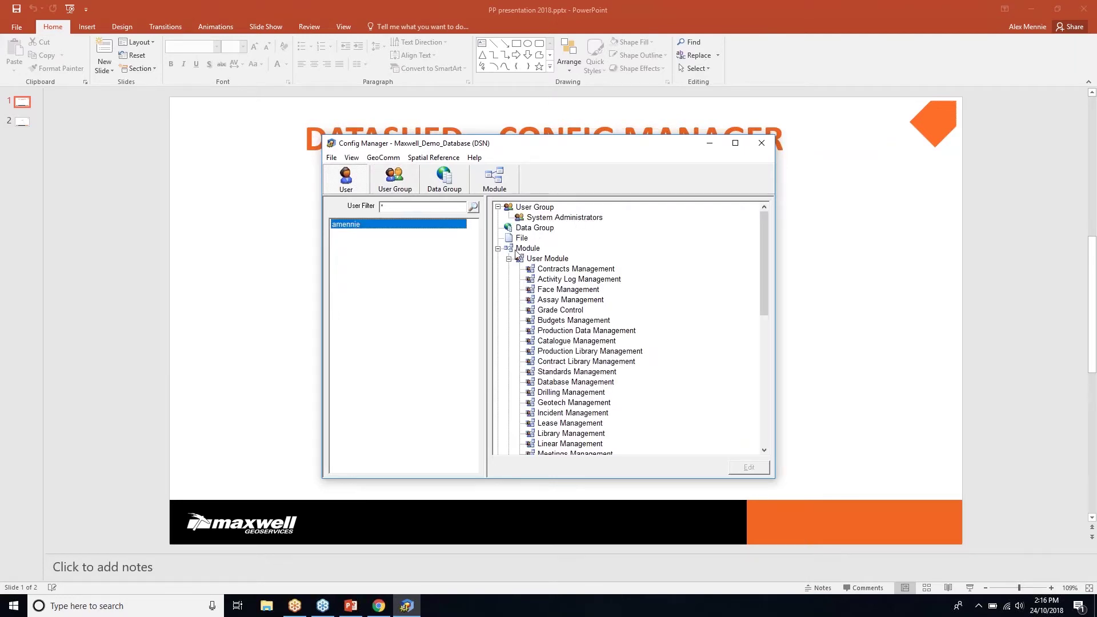
click(520, 250)
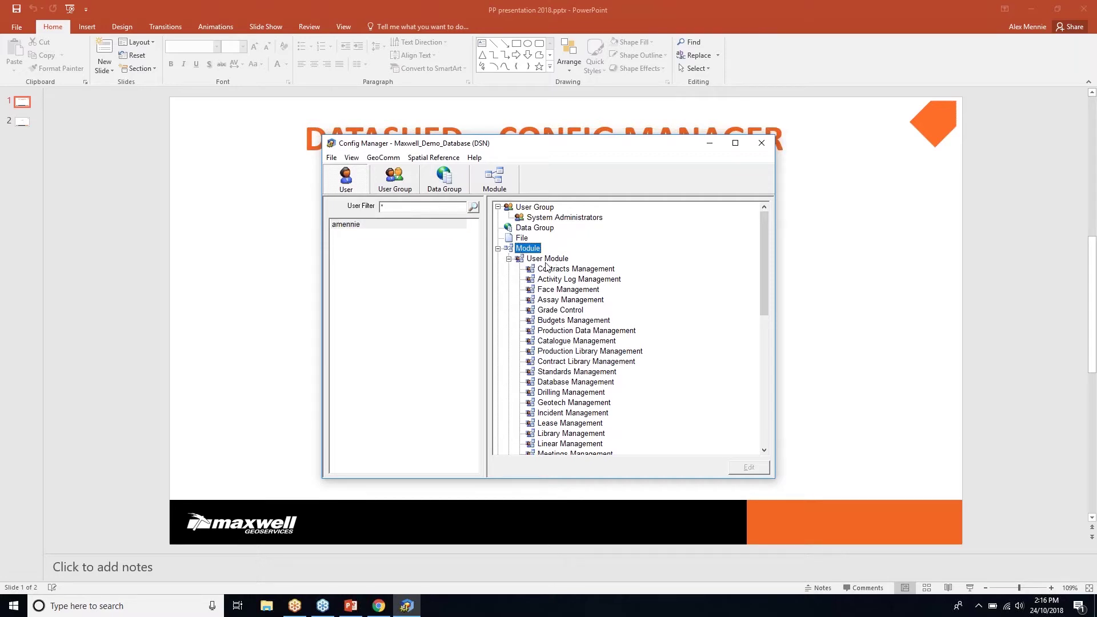
scroll(547, 273, down, 1)
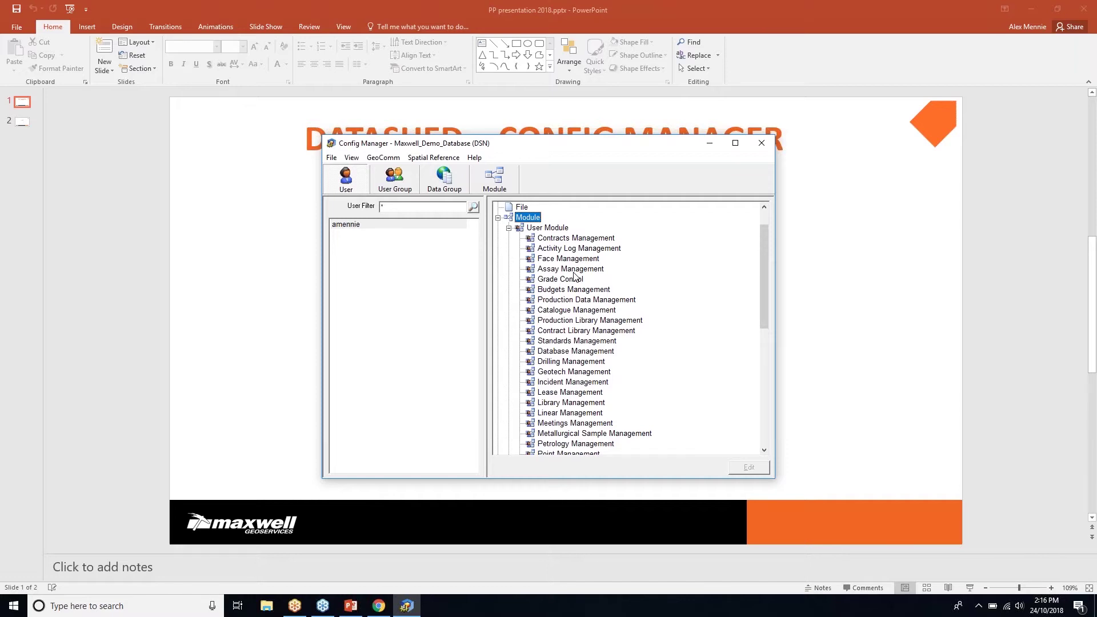
In the Module view, create a user module named Favourites, listed after XRF Management.
click(495, 182)
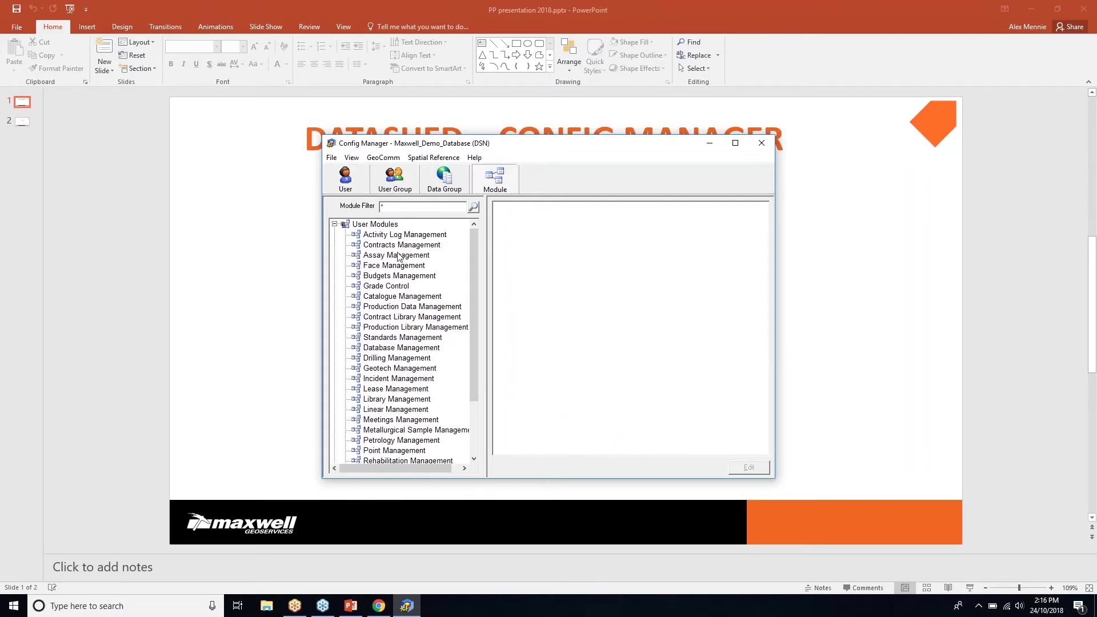
right_click(375, 225)
click(365, 235)
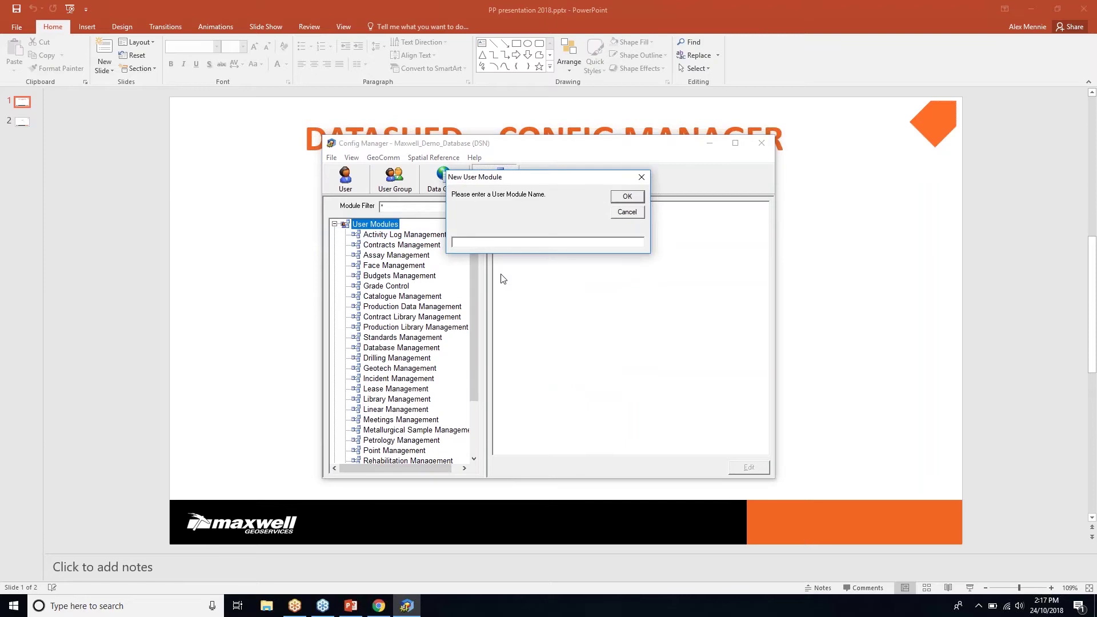
text(Favourites)
click(623, 197)
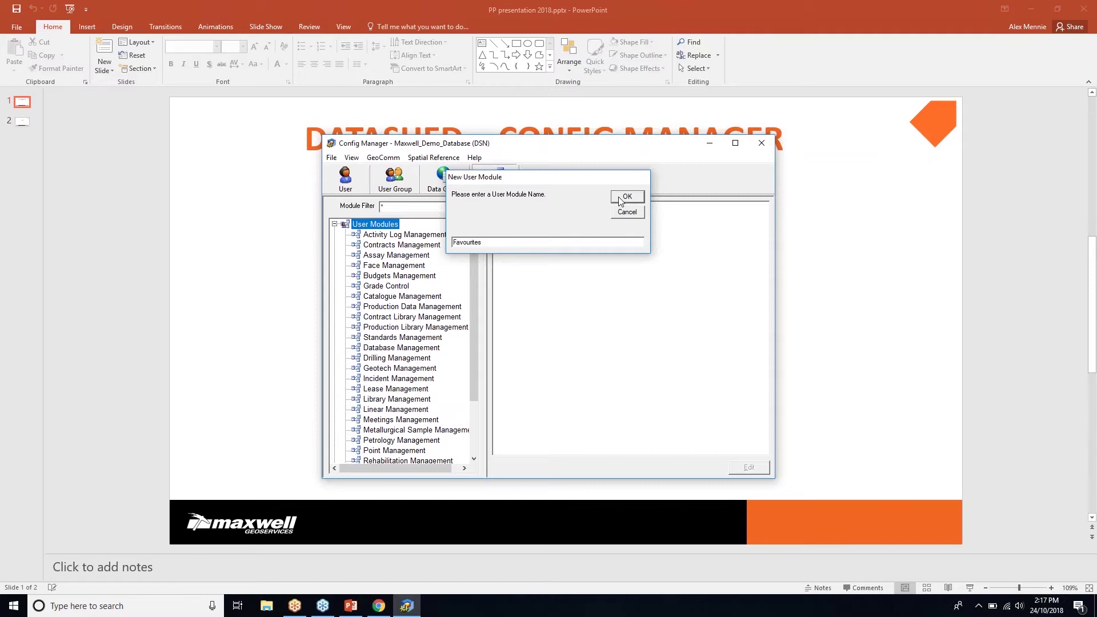
scroll(395, 403, down, 3)
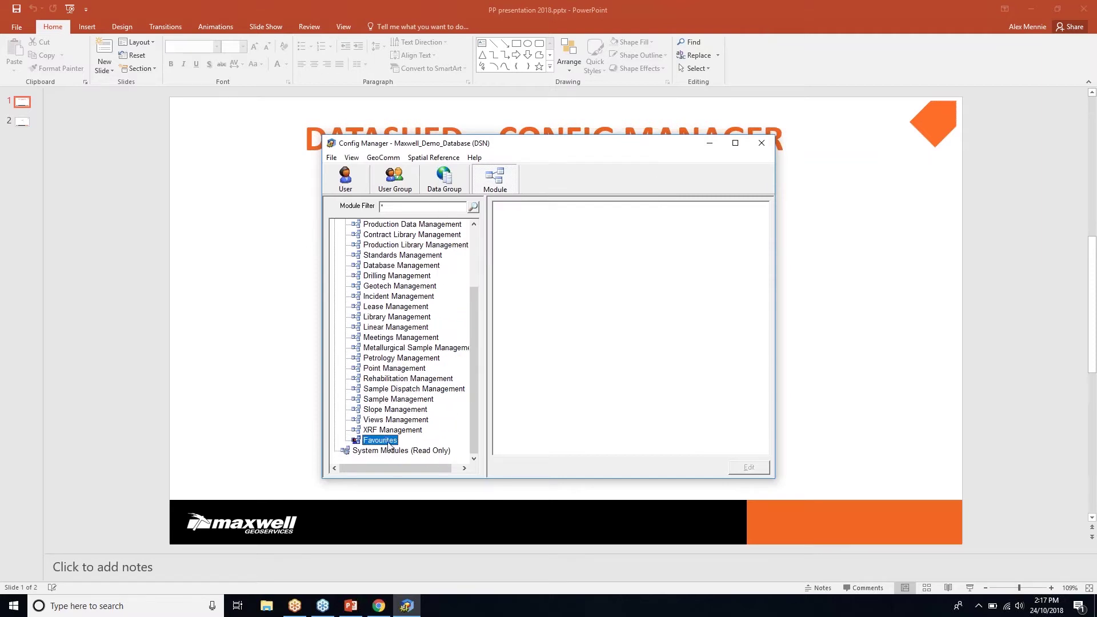
Sort the user modules so Favourites comes first, ahead of Activity Log Management.
right_click(386, 447)
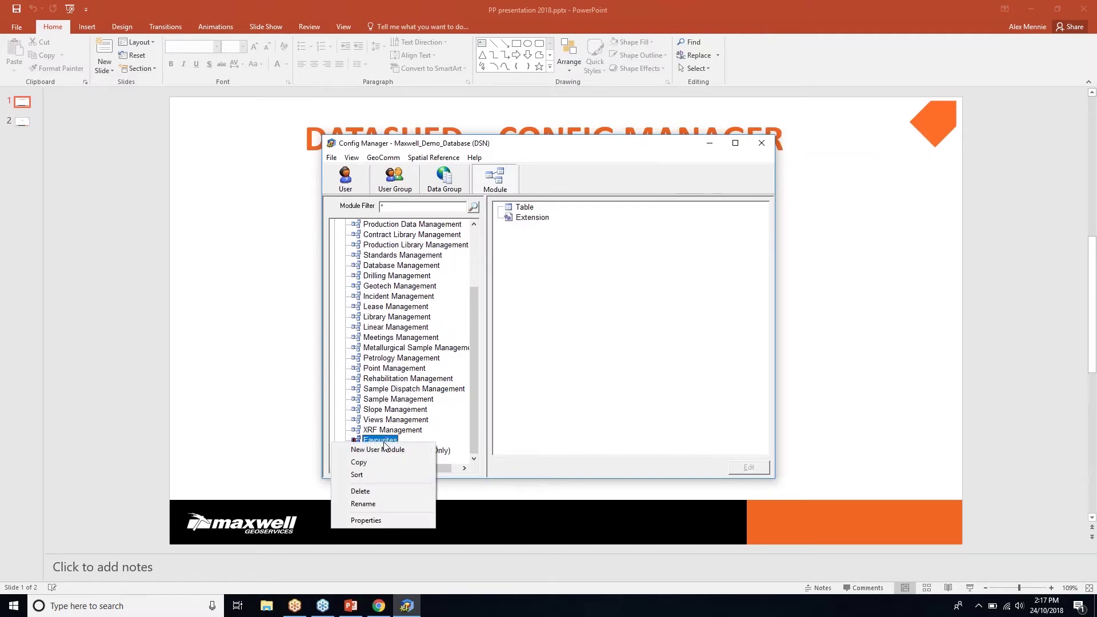
click(375, 478)
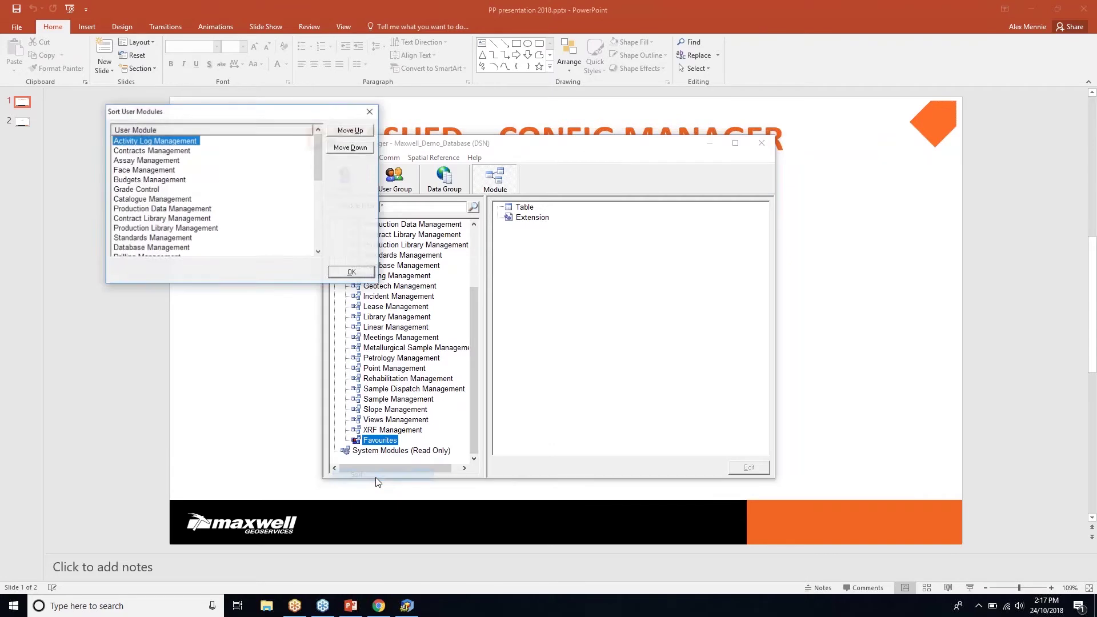
drag(314, 164, 315, 240)
click(138, 250)
click(358, 135)
click(357, 135)
click(357, 134)
click(357, 135)
click(357, 134)
click(358, 134)
click(357, 135)
click(357, 135)
click(357, 135)
click(358, 135)
click(357, 135)
click(357, 135)
click(357, 135)
click(357, 135)
click(357, 135)
click(357, 134)
click(357, 135)
click(357, 135)
click(357, 135)
click(358, 135)
click(352, 272)
click(377, 235)
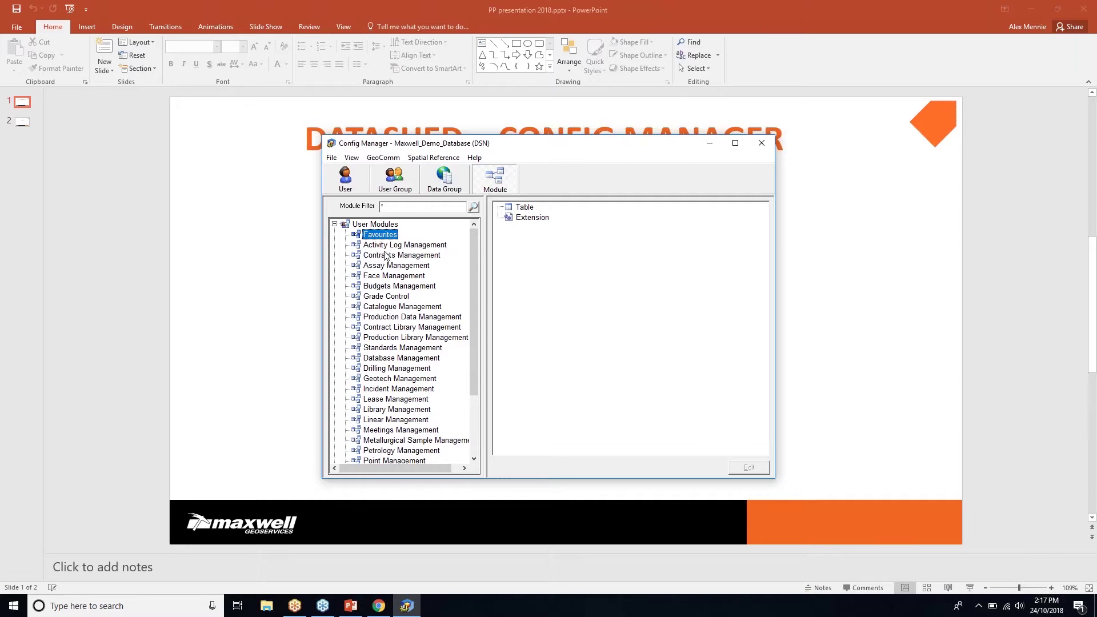
Assign Contract Activity Log LS Metres, LIB Time Task Report Group, VW DDR Awaiting Signoff and VW PT Assays Water to Favourites.
click(524, 207)
right_click(523, 209)
click(518, 219)
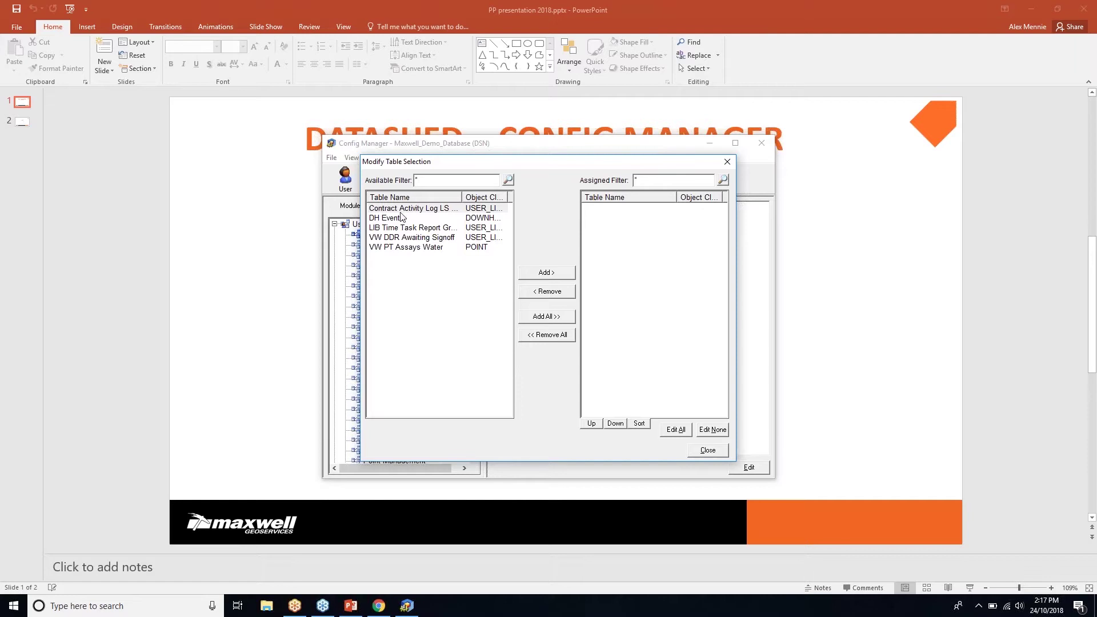
click(446, 210)
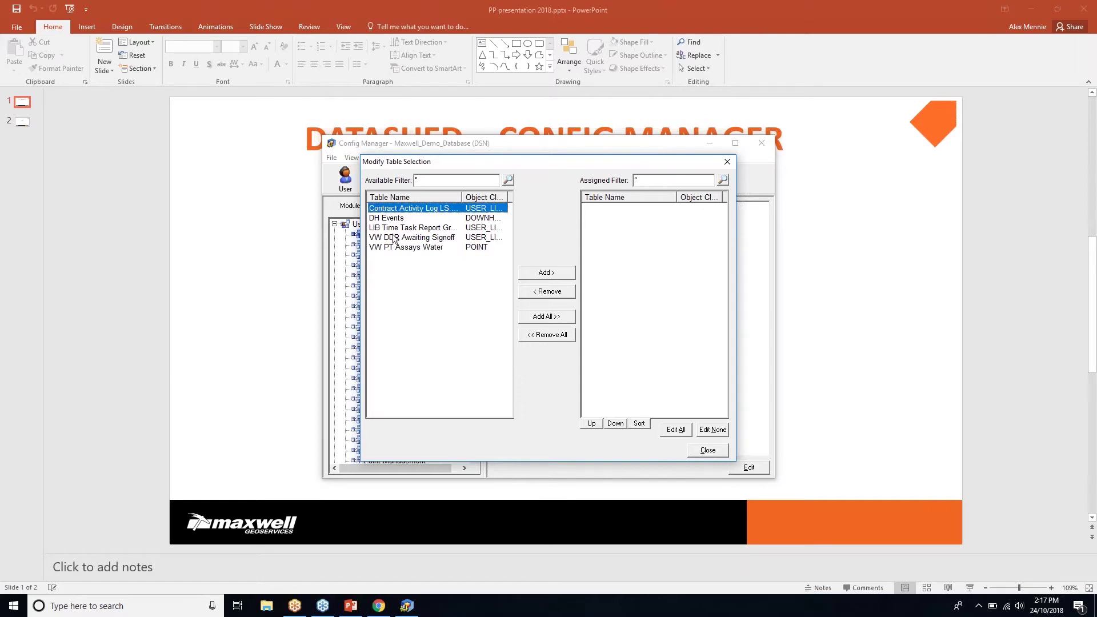
click(560, 275)
click(426, 220)
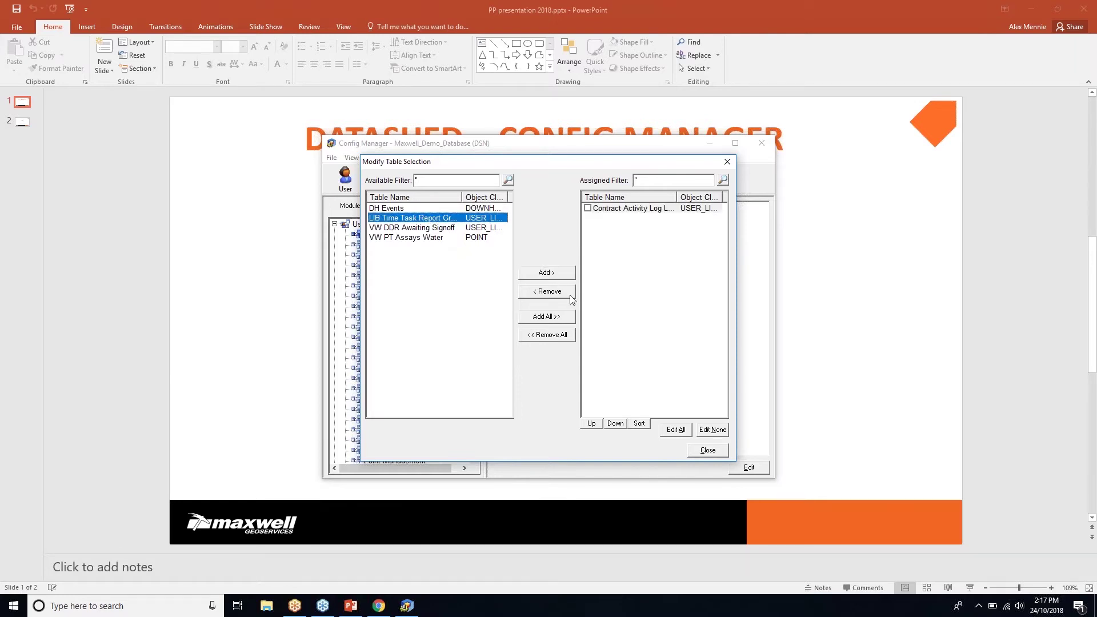
click(554, 274)
click(426, 223)
click(559, 272)
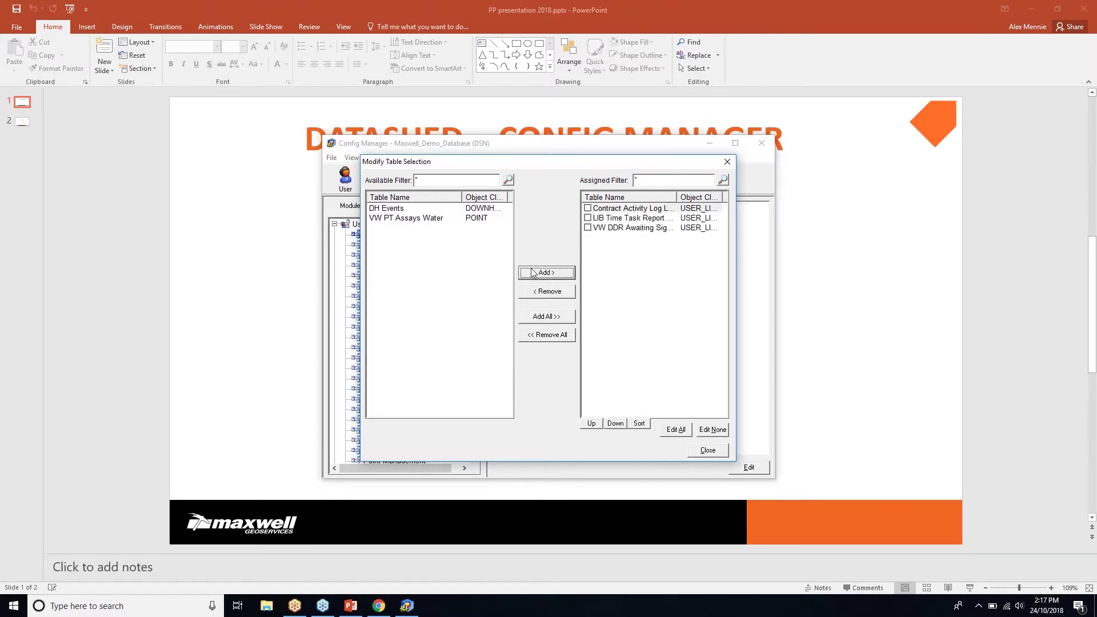
click(429, 222)
click(551, 275)
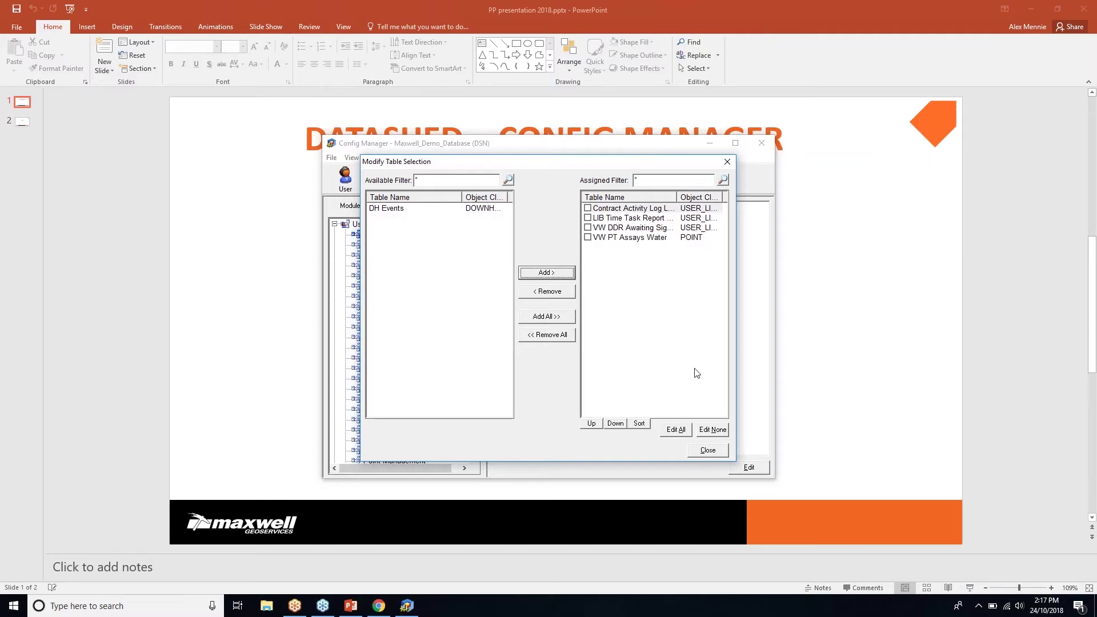
Make all four assigned tables editable and close the table selection.
click(676, 430)
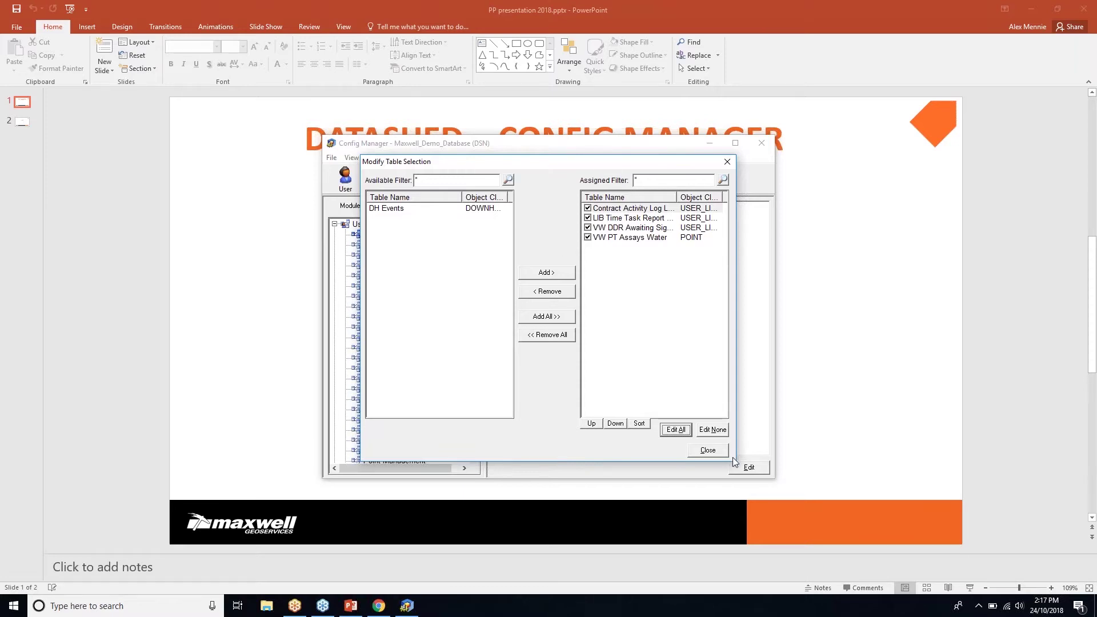
click(596, 209)
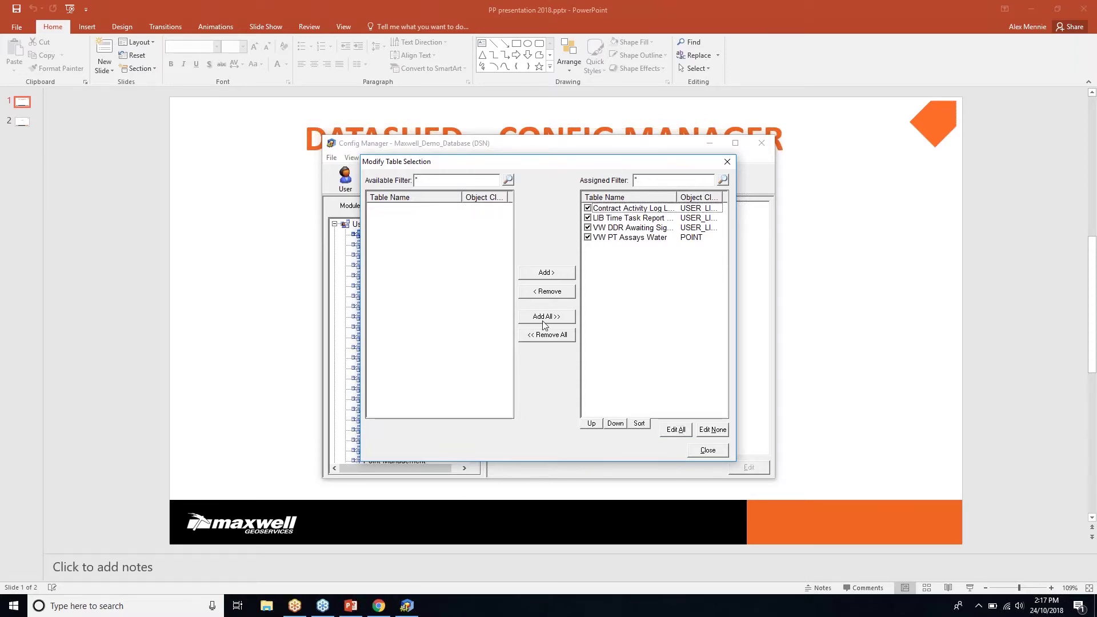
click(708, 451)
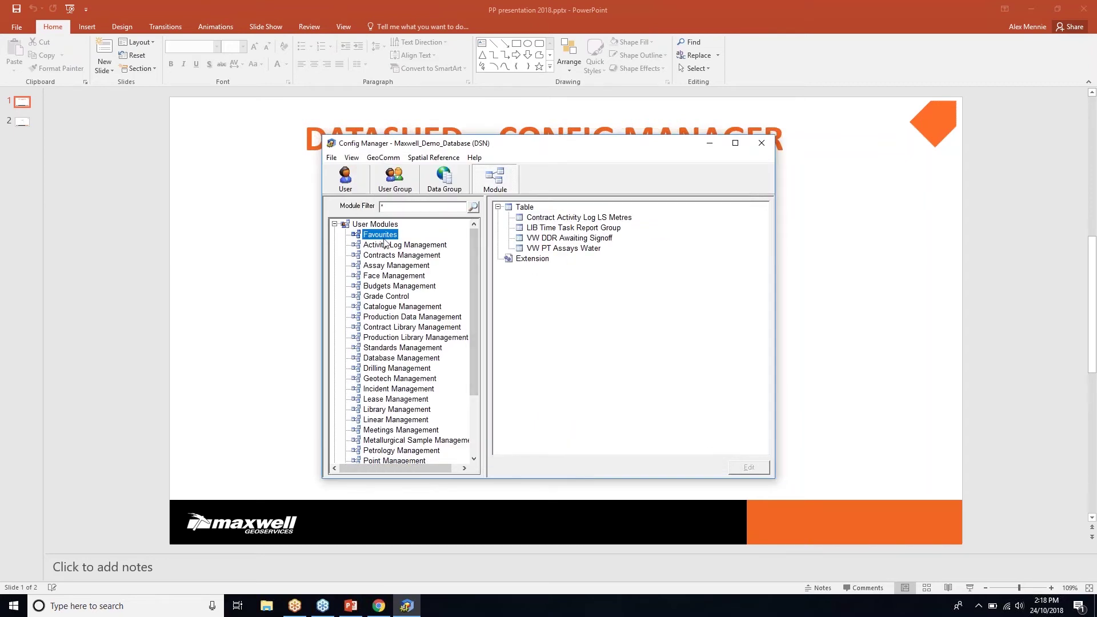
Add Favourites to the existing user's assigned user modules.
click(345, 184)
click(349, 225)
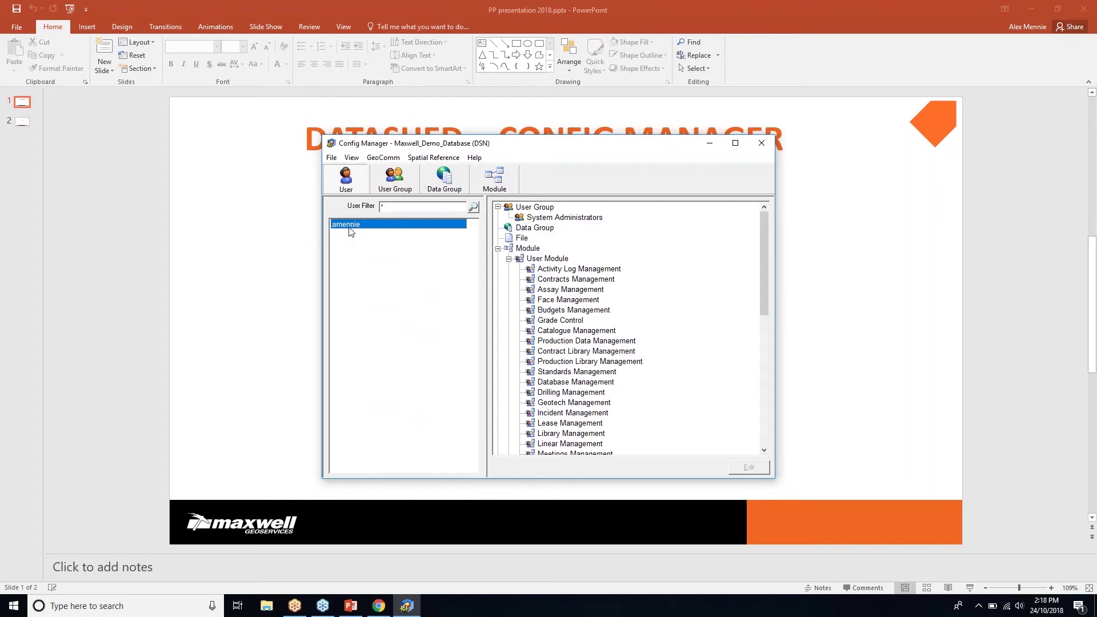
right_click(543, 262)
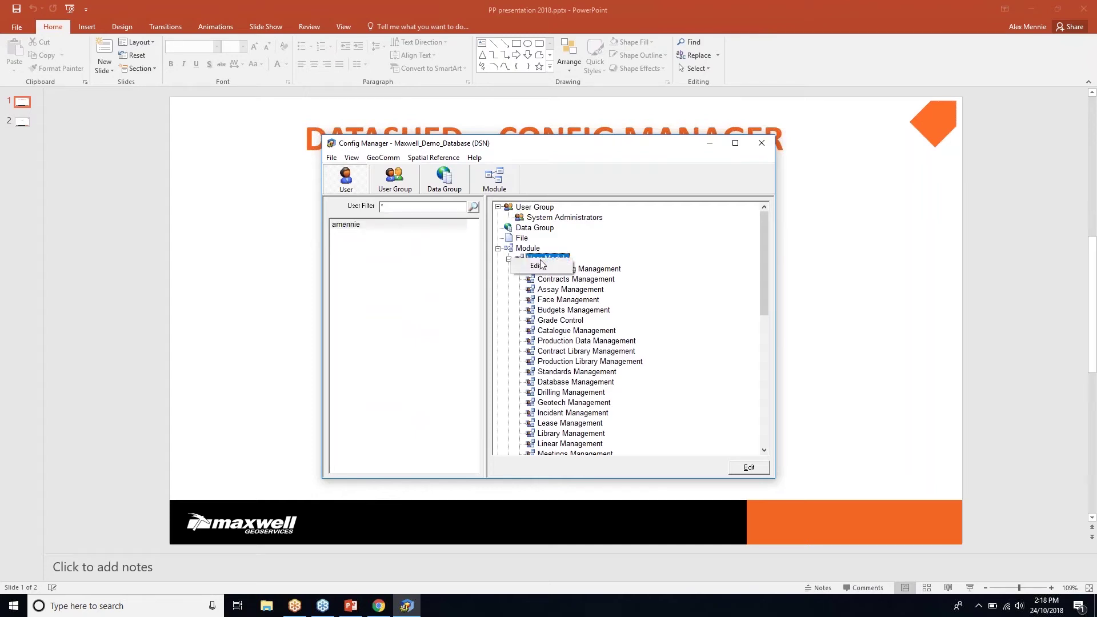
click(557, 268)
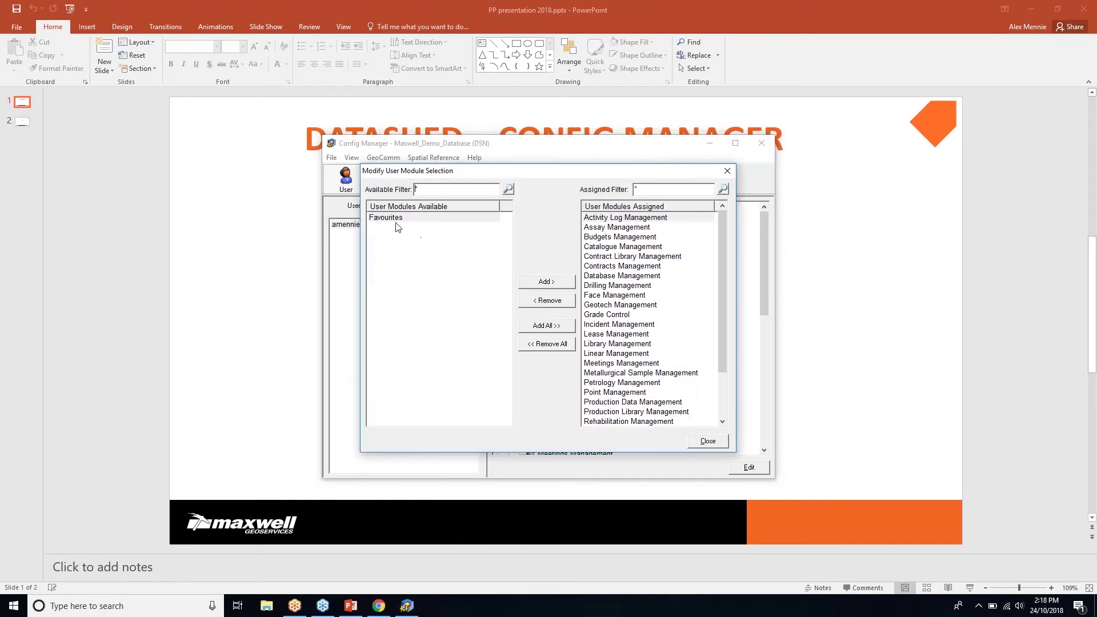
click(379, 221)
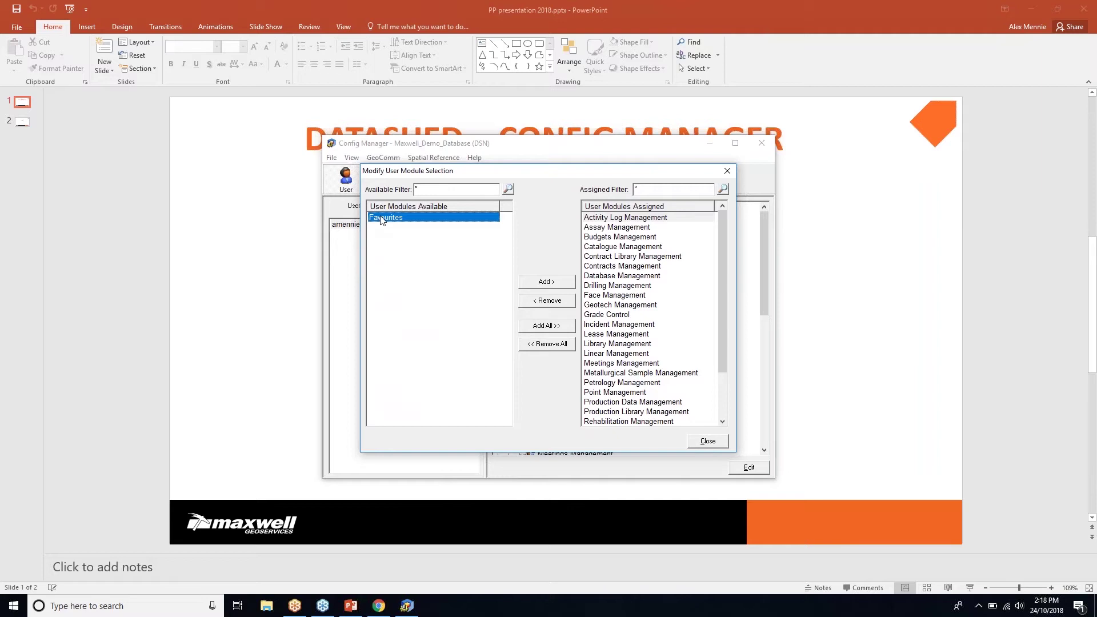
click(547, 282)
click(612, 295)
scroll(600, 322, down, 3)
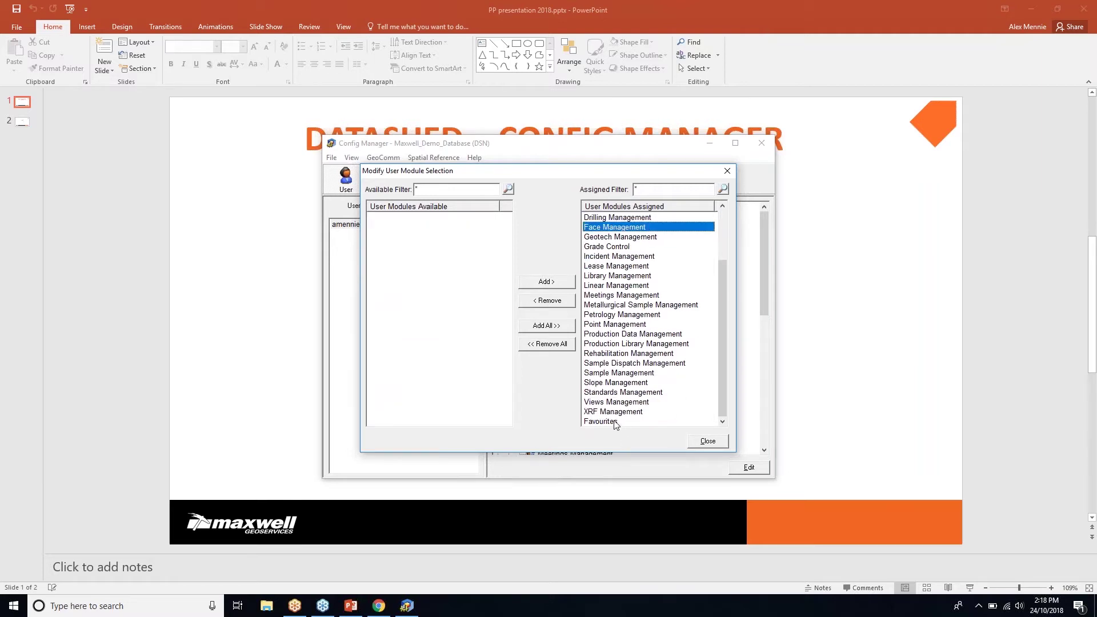
click(615, 422)
click(709, 440)
Check that Favourites appears last in the user's module tree, then reload the permissions.
scroll(581, 332, down, 6)
click(563, 372)
scroll(563, 354, up, 8)
scroll(497, 269, down, 13)
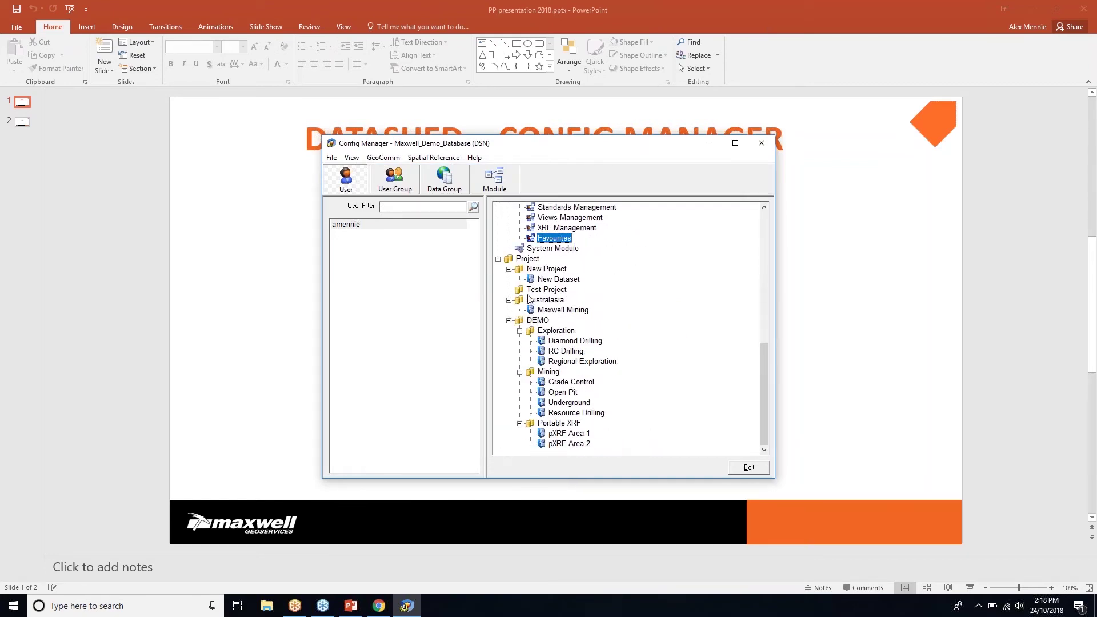
click(355, 226)
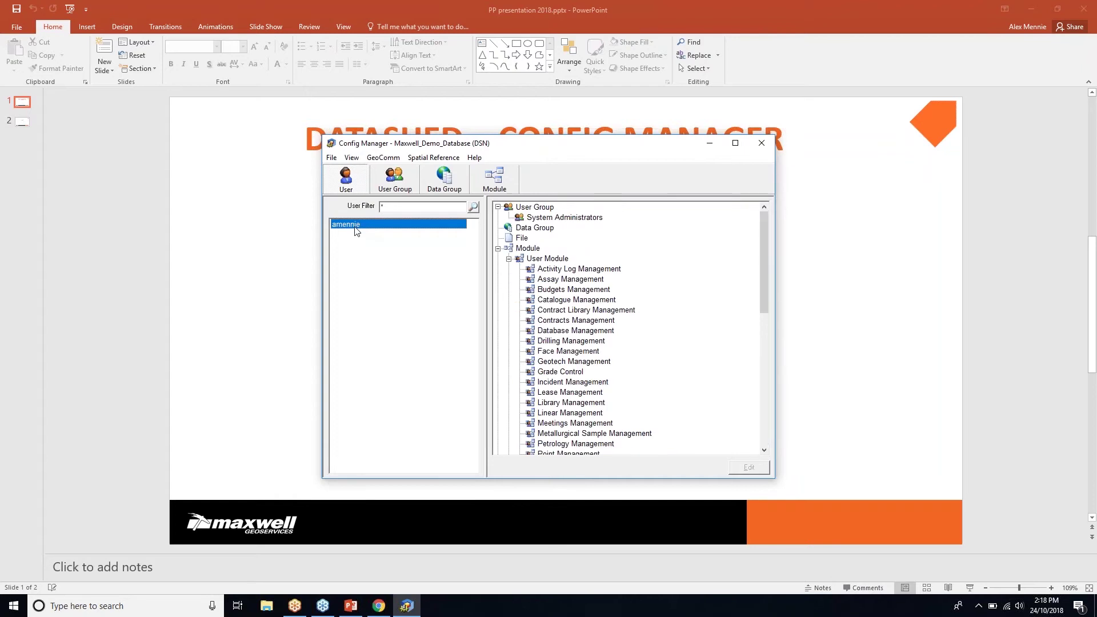
Untick Australasia, New Project, Test Project and Mining in the user's project access.
click(498, 248)
click(529, 262)
right_click(529, 262)
click(524, 270)
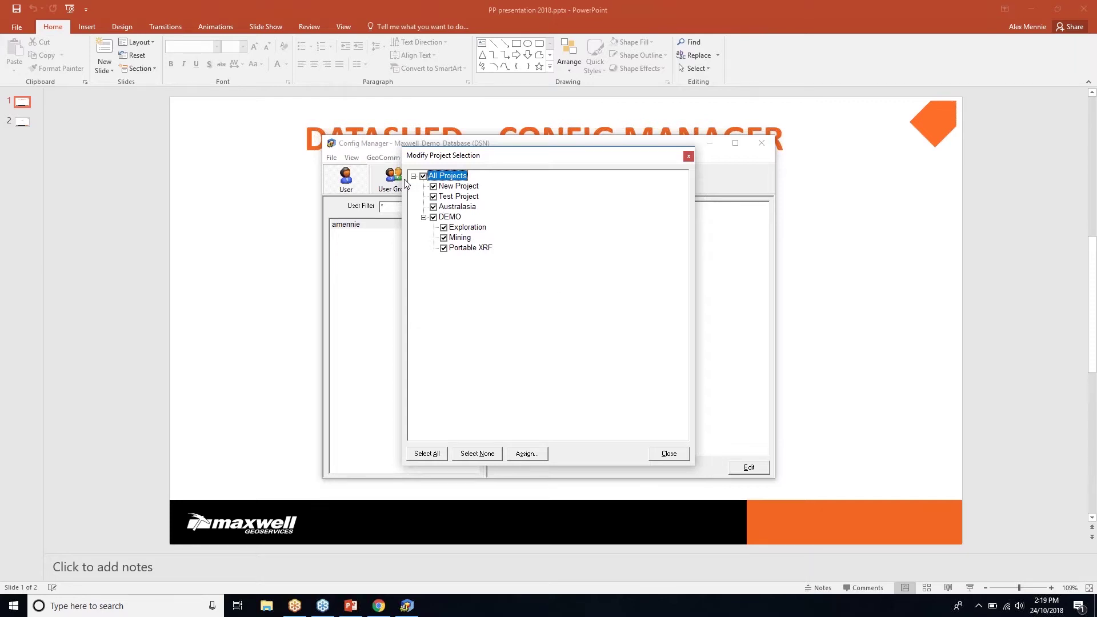
click(434, 207)
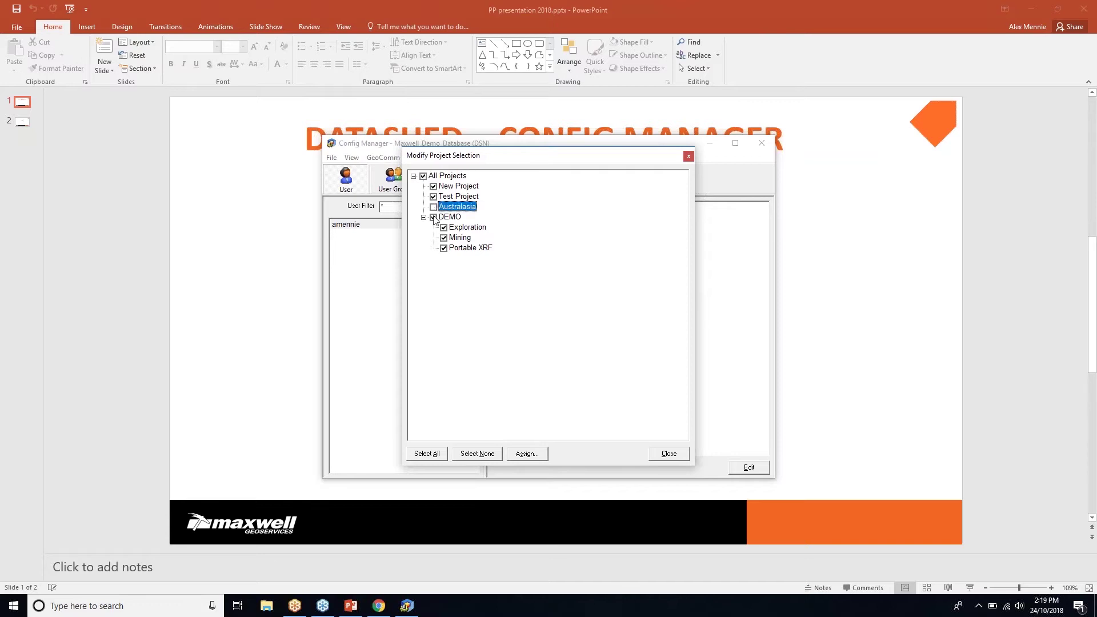
click(434, 186)
click(434, 197)
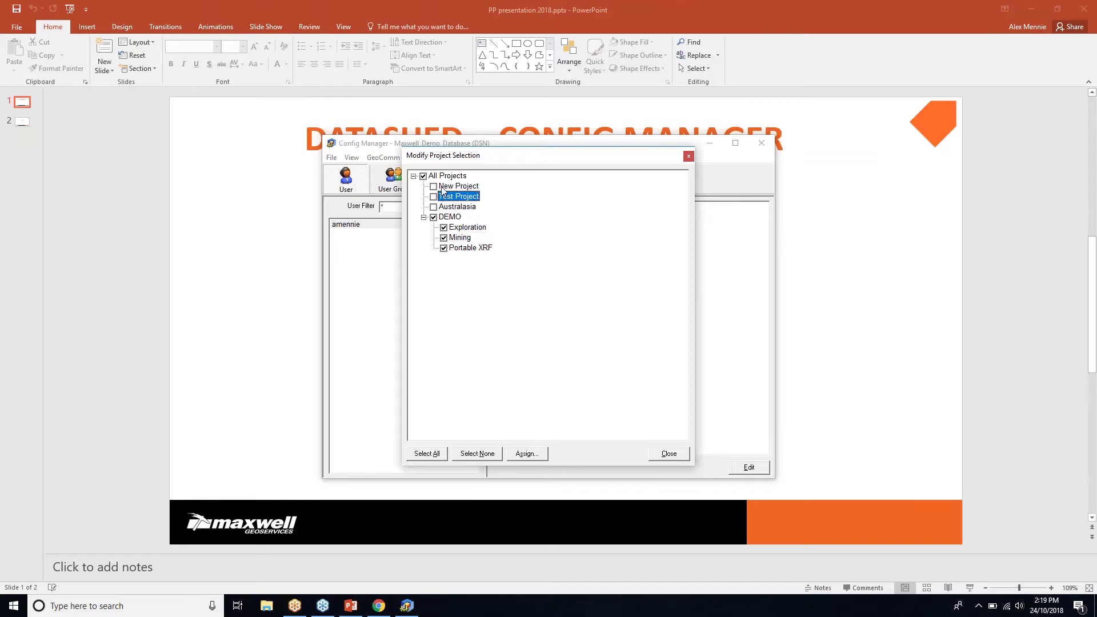
click(444, 239)
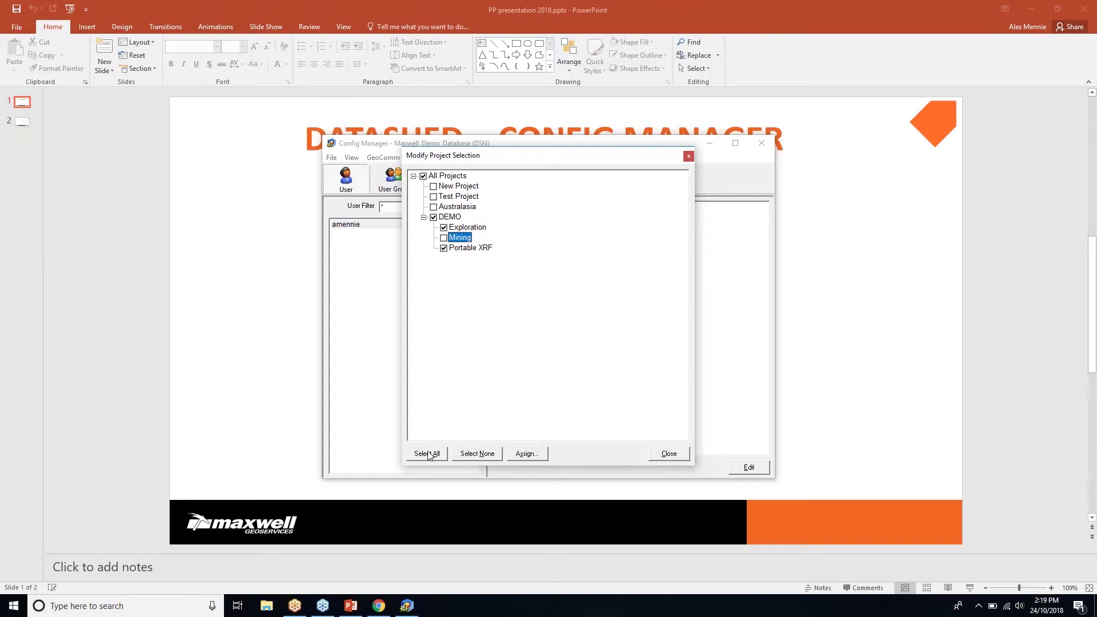
key(Escape)
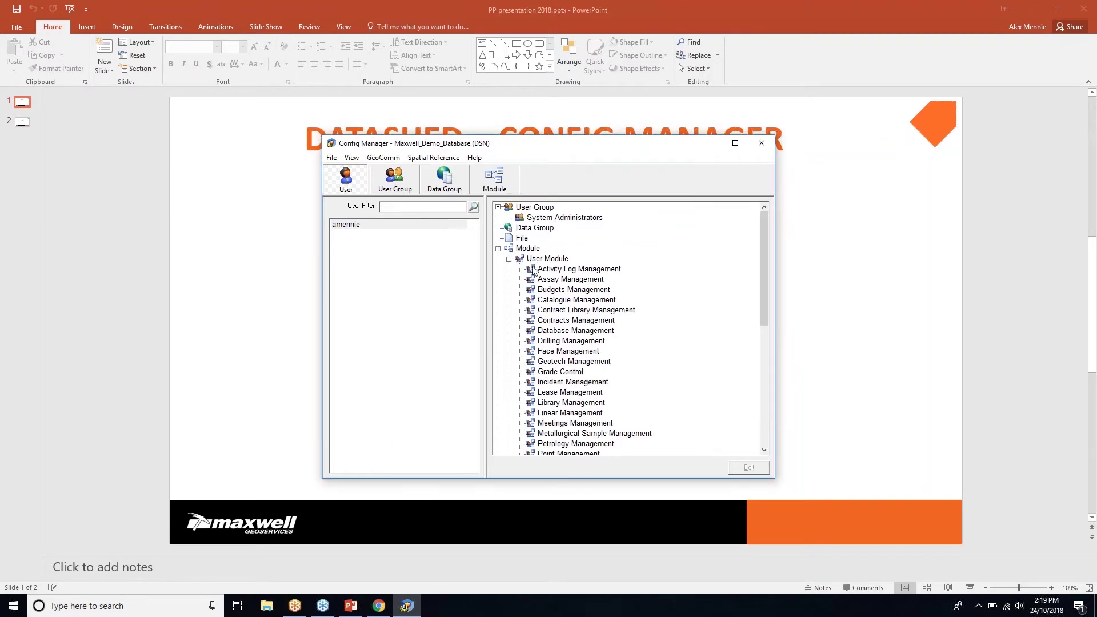
click(509, 260)
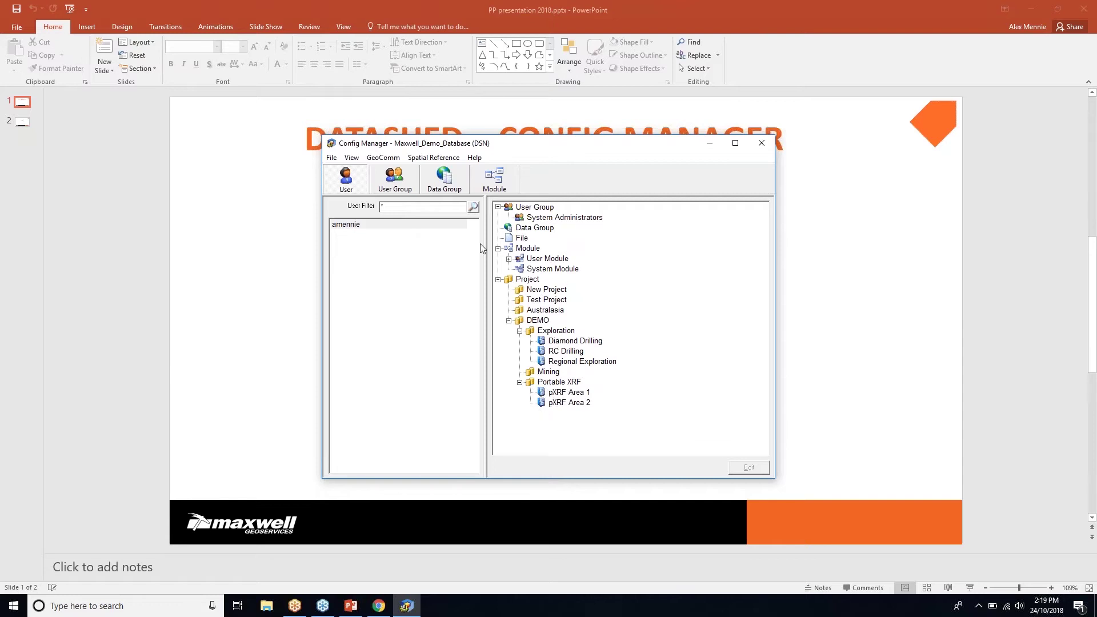
click(351, 226)
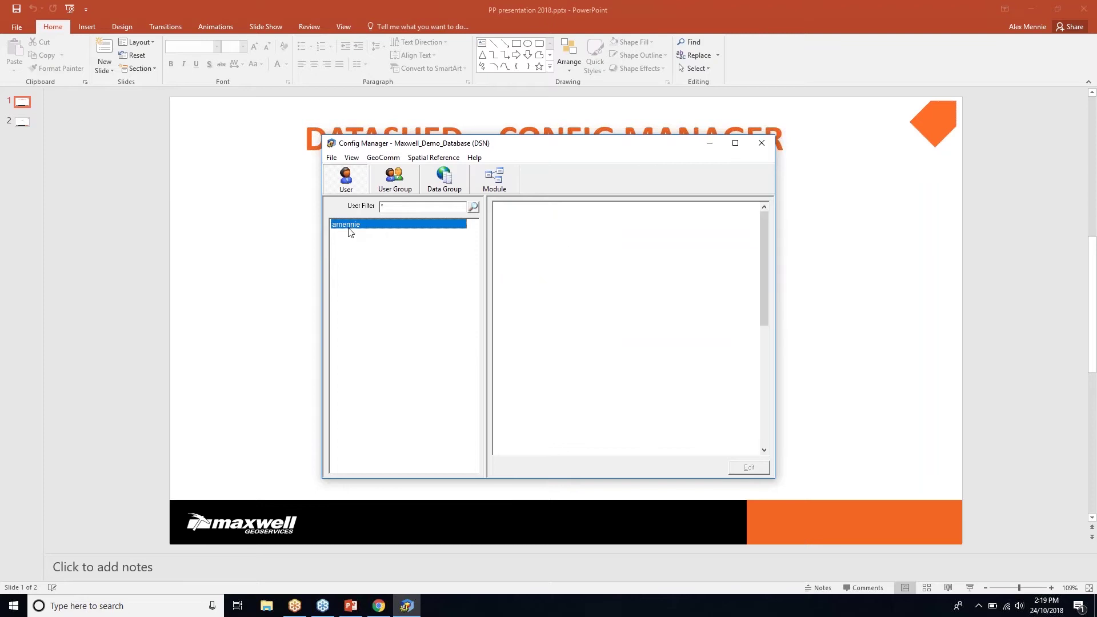
right_click(351, 225)
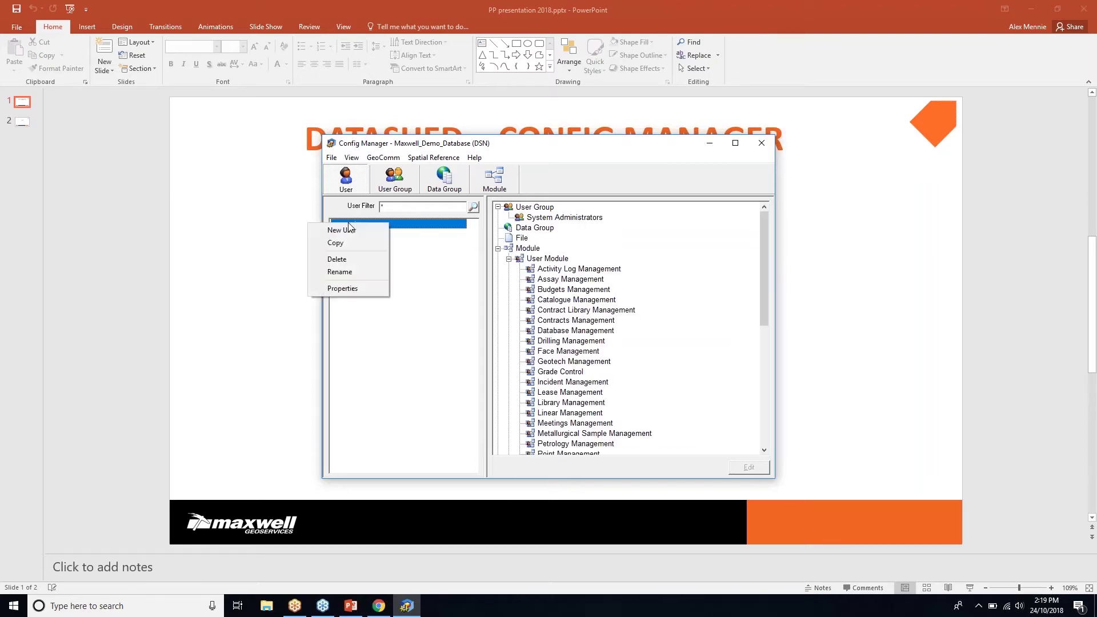
click(348, 289)
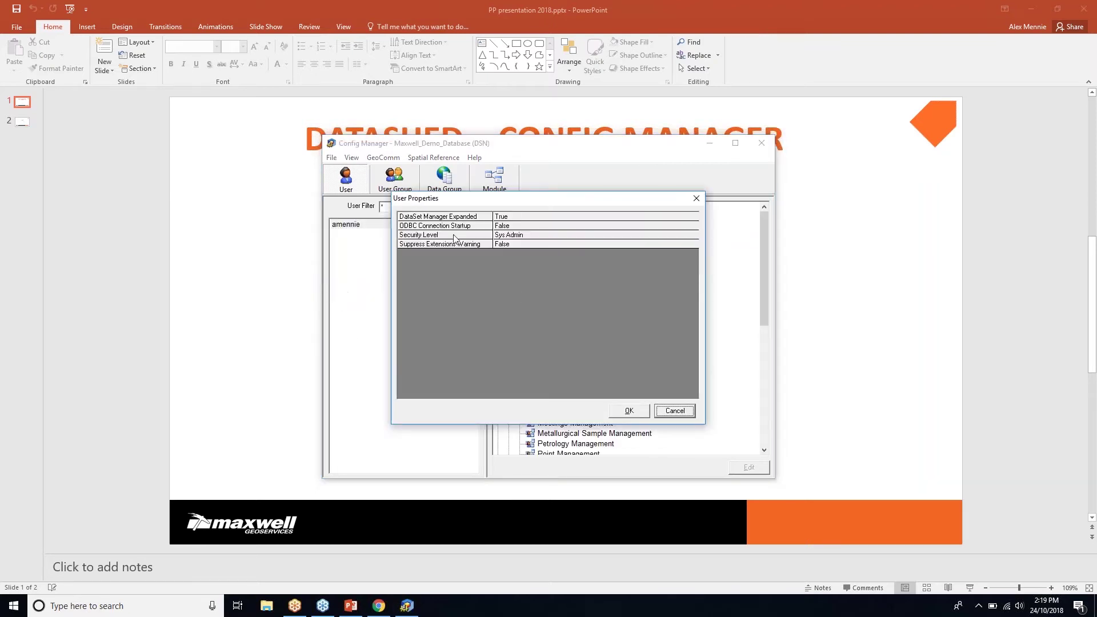
click(555, 236)
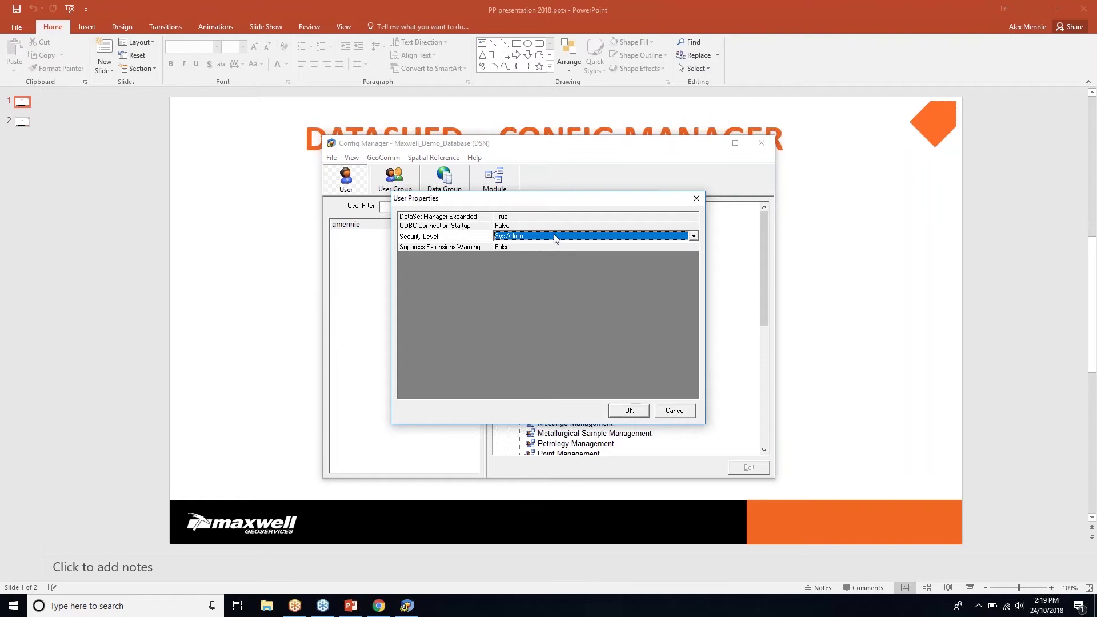
click(694, 236)
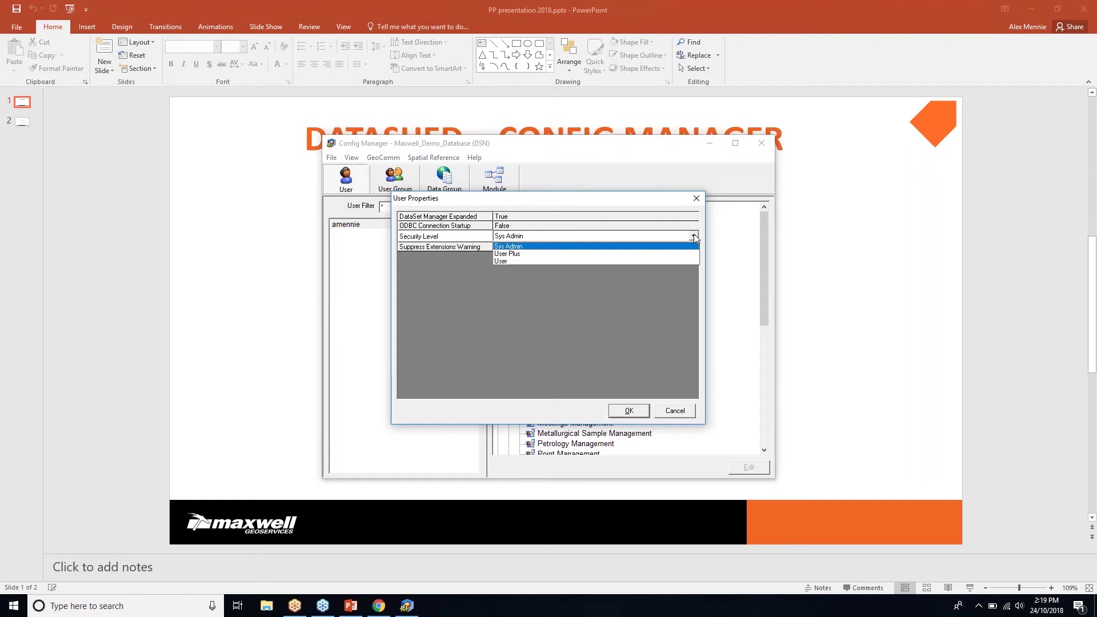
click(519, 247)
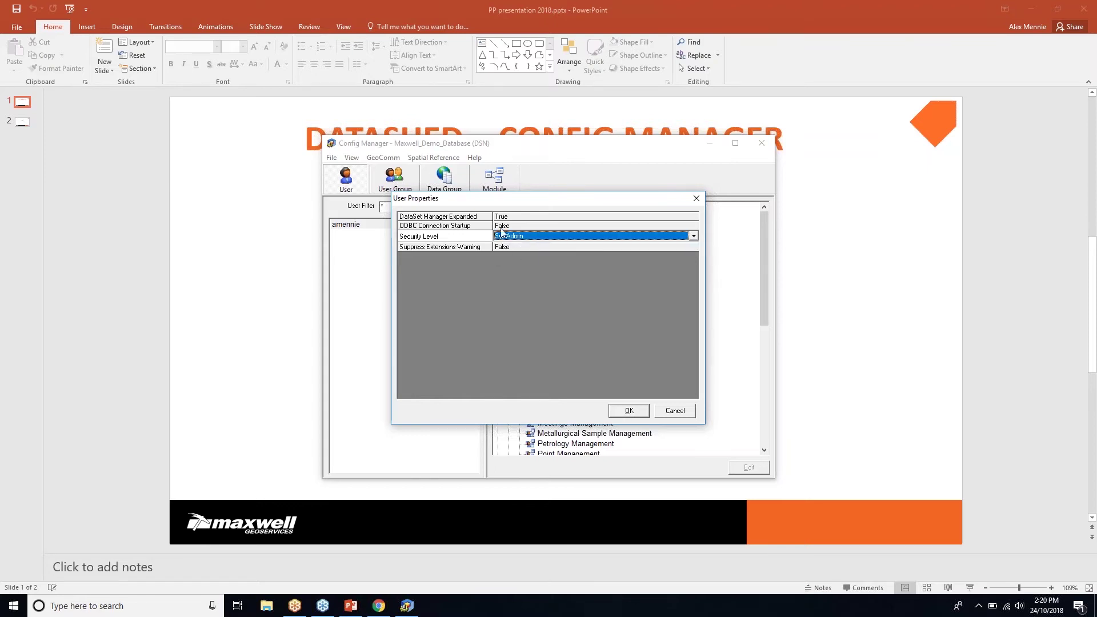
click(628, 410)
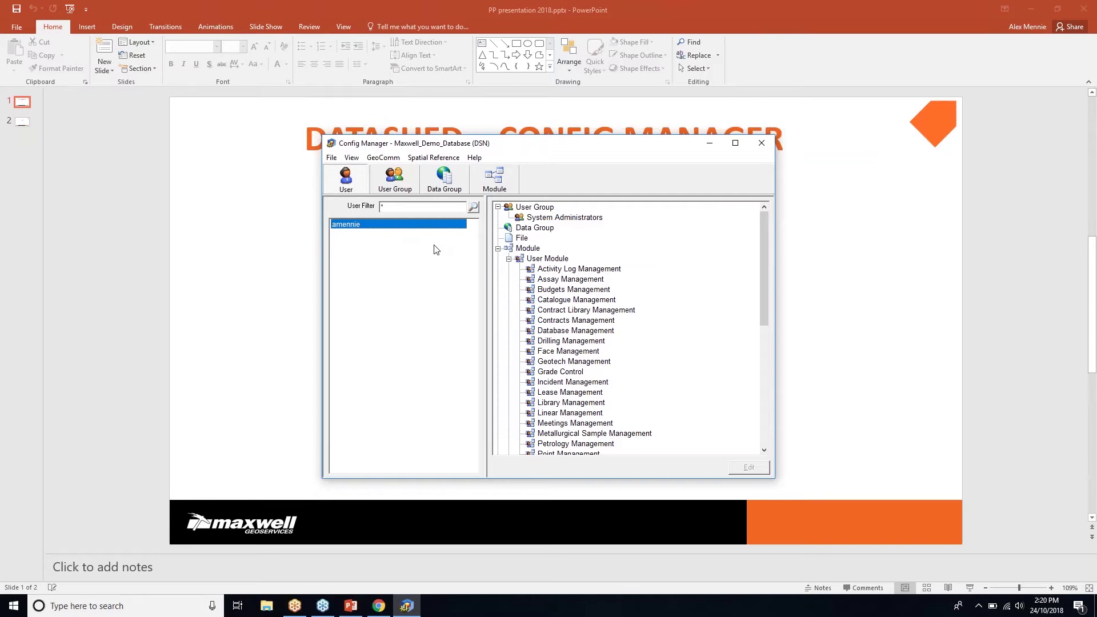
Copy the existing user into a new user and compare both users' project permissions.
right_click(366, 224)
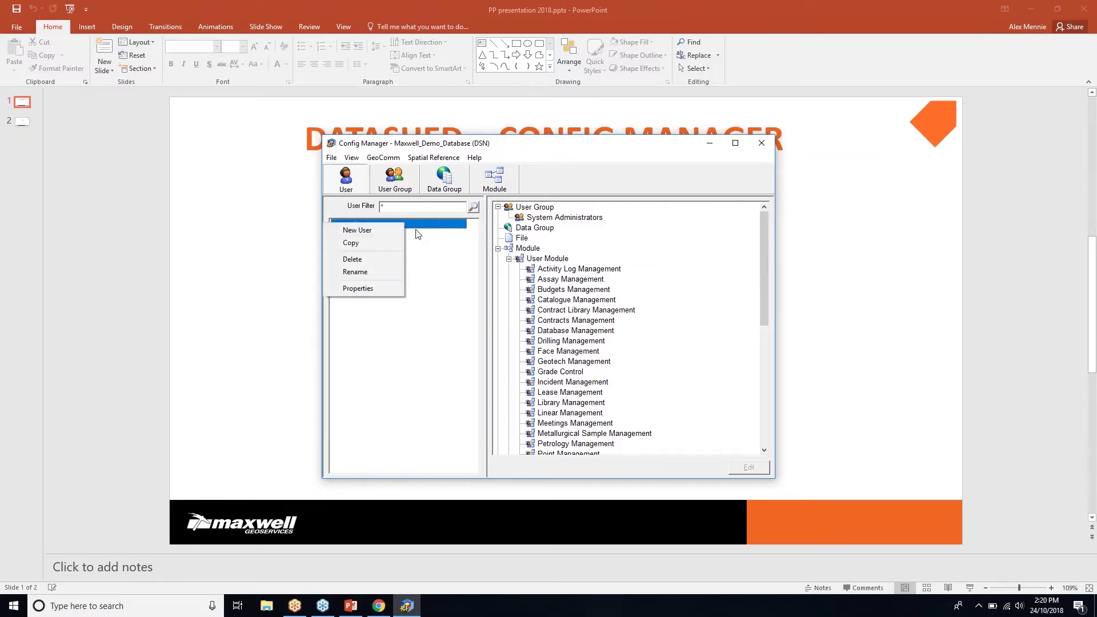
click(362, 243)
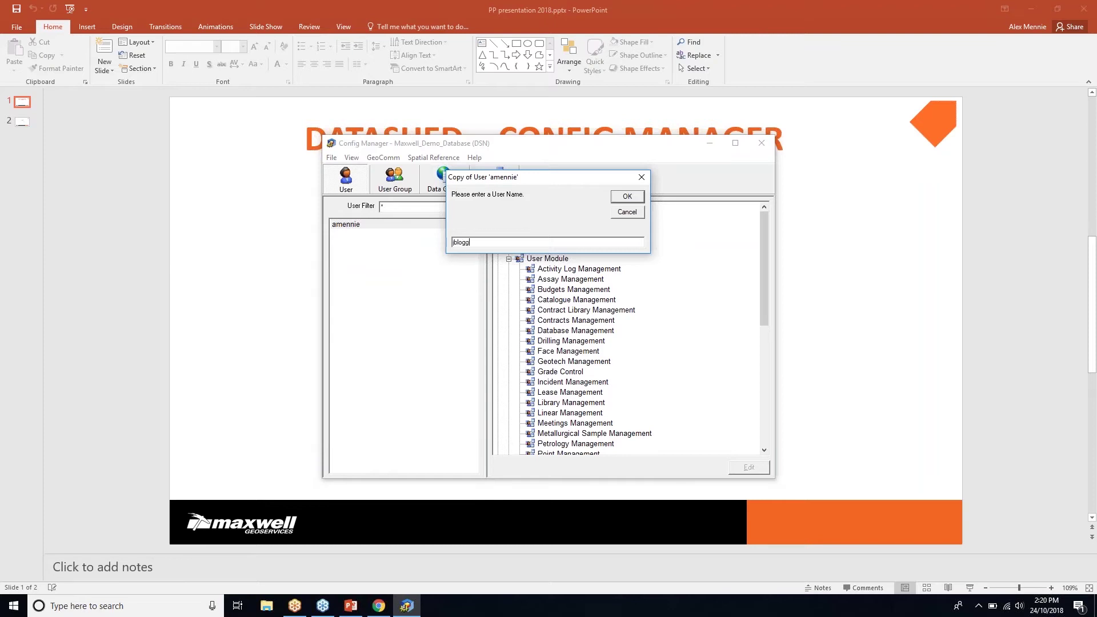
click(627, 196)
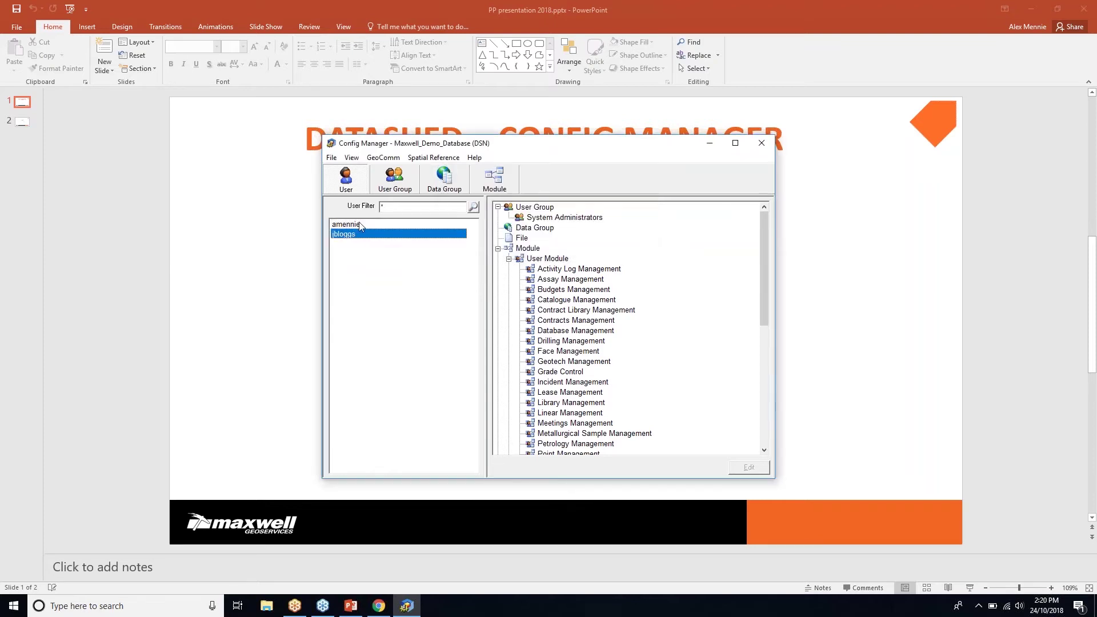
click(360, 224)
click(360, 234)
click(498, 249)
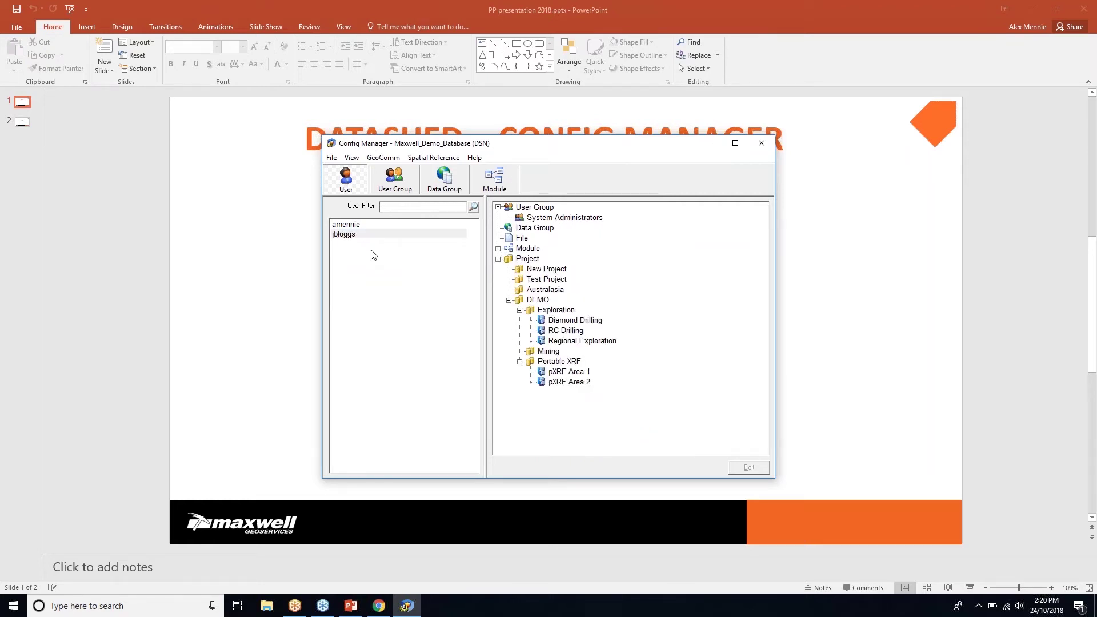
Assign all checked projects to the existing user, replacing its previous project selection.
click(527, 260)
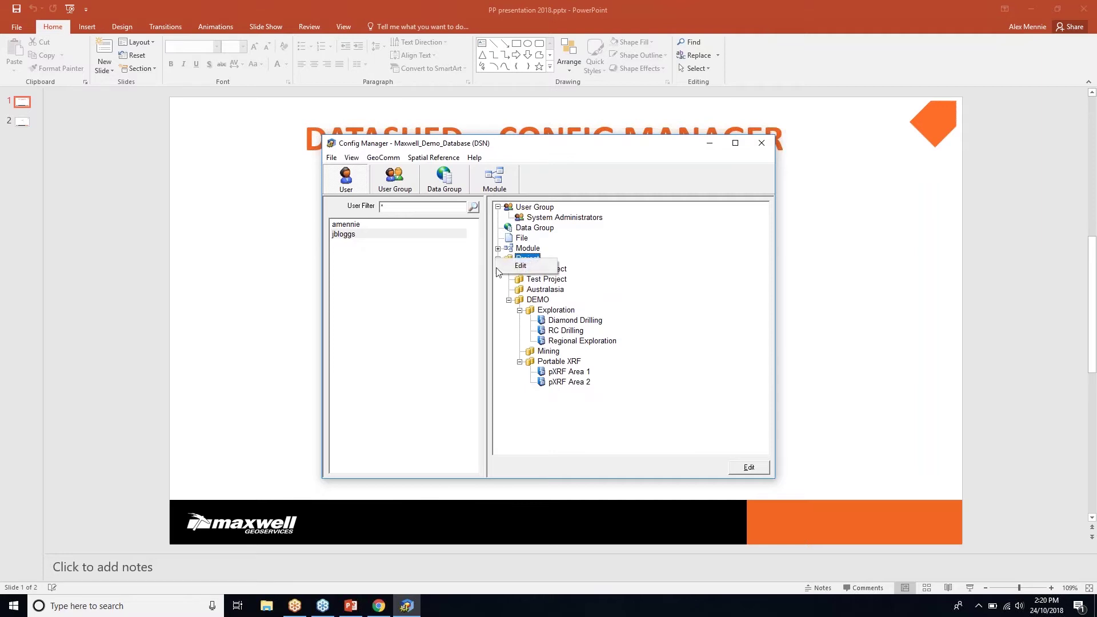
double_click(527, 259)
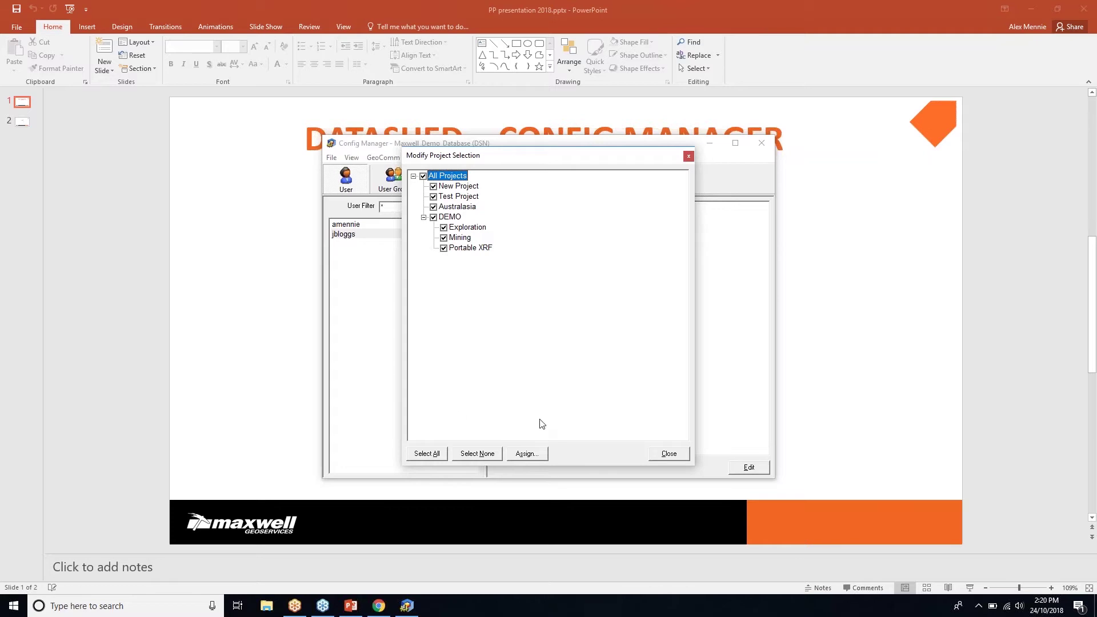
click(527, 455)
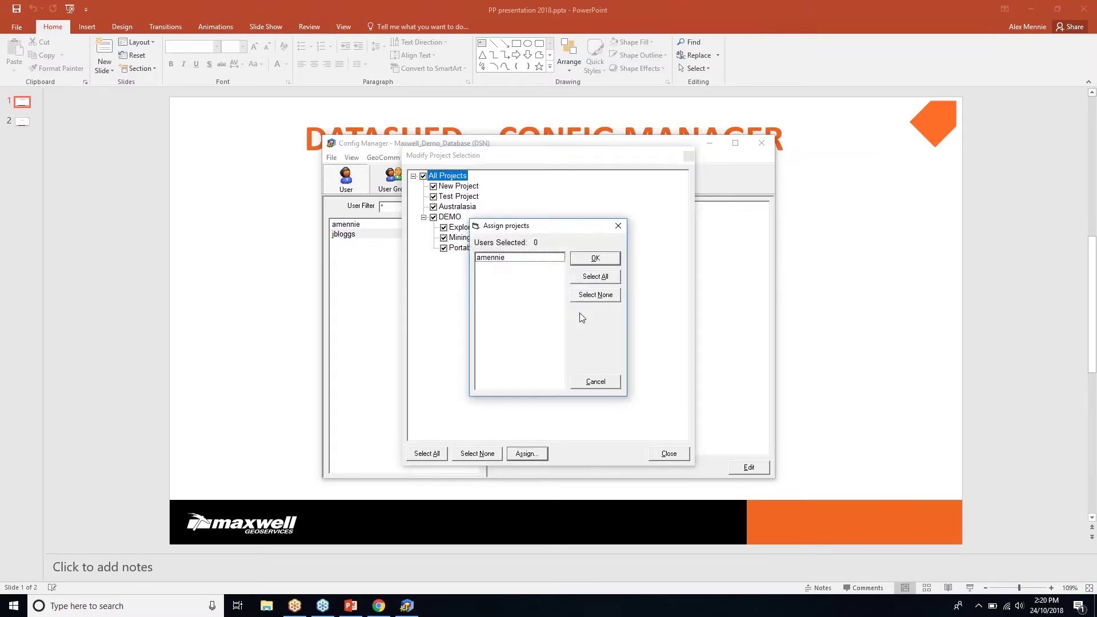
click(499, 261)
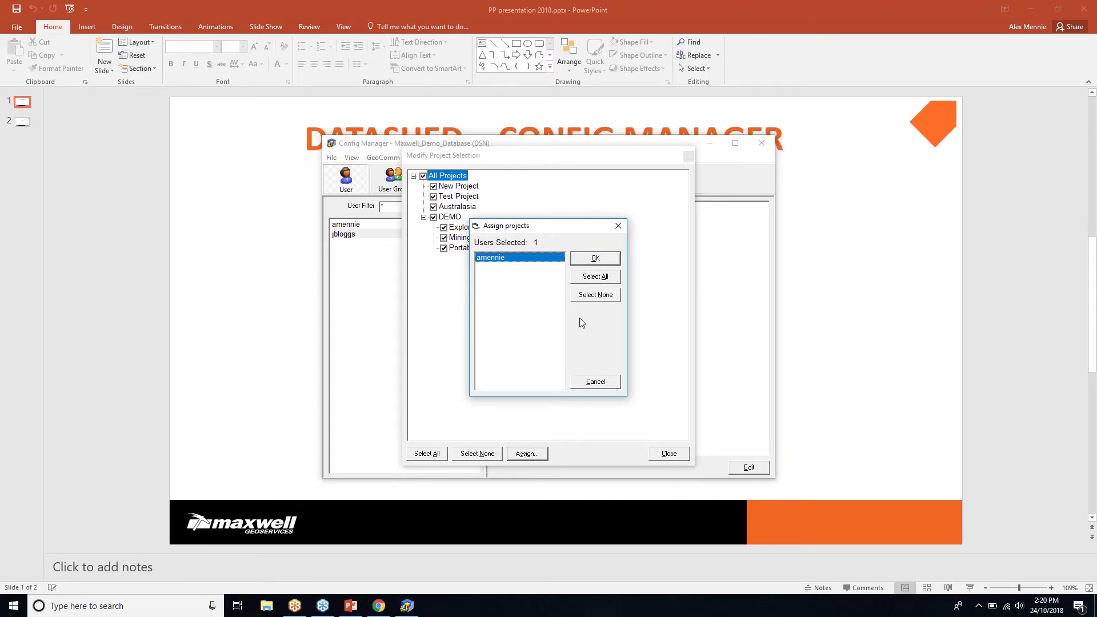
click(599, 261)
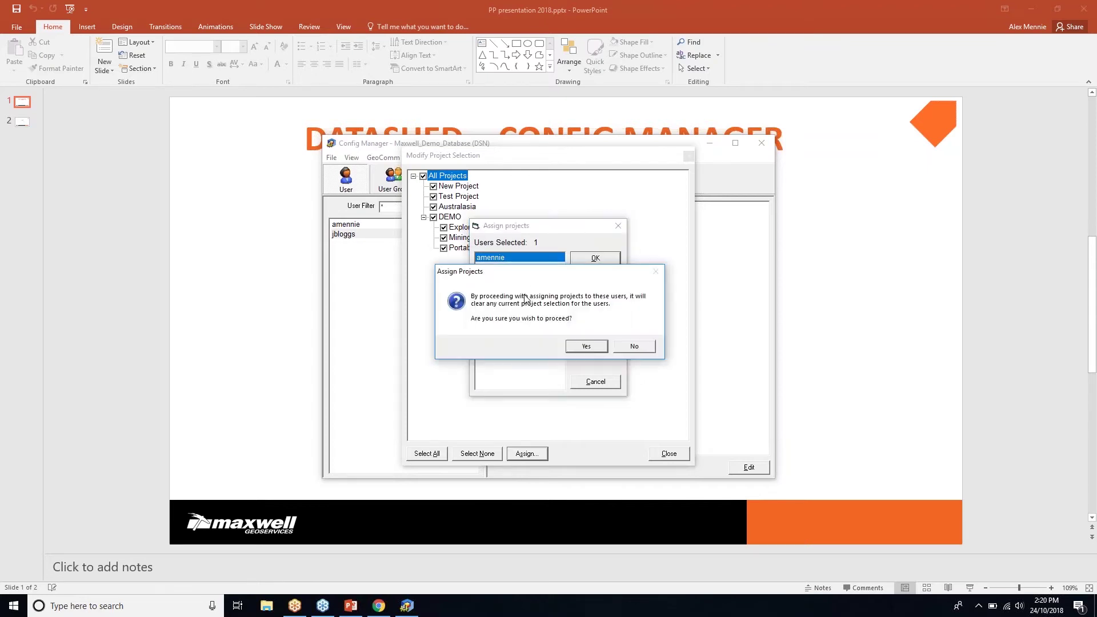
click(600, 345)
click(669, 453)
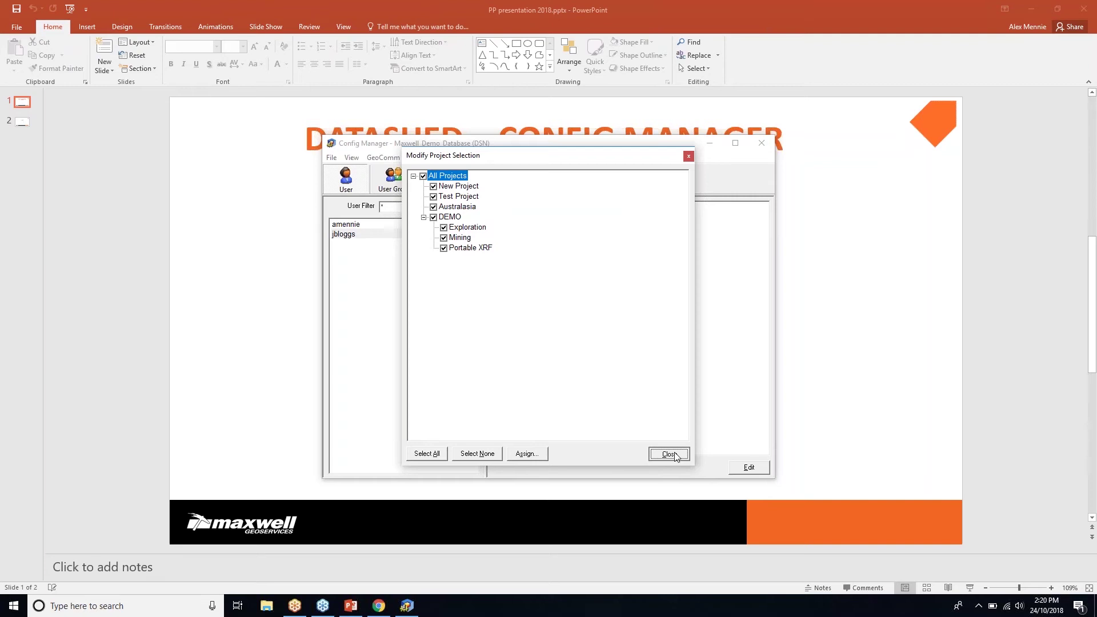
Collapse the module and Project branches to check the existing user's assigned projects.
click(497, 248)
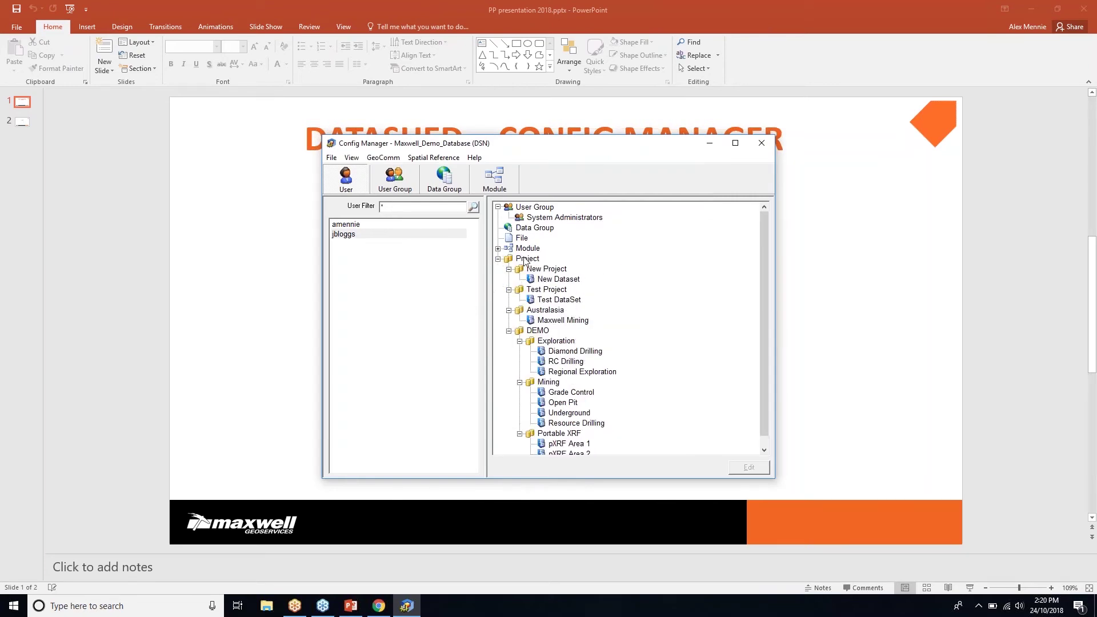
scroll(525, 262, down, 1)
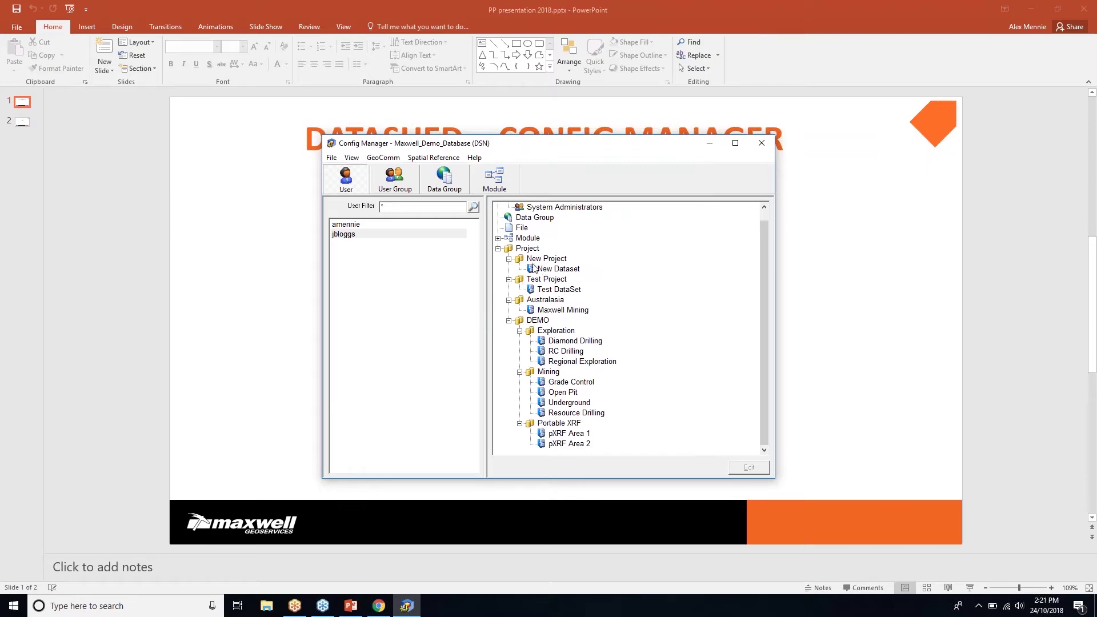
click(498, 248)
click(335, 226)
click(497, 249)
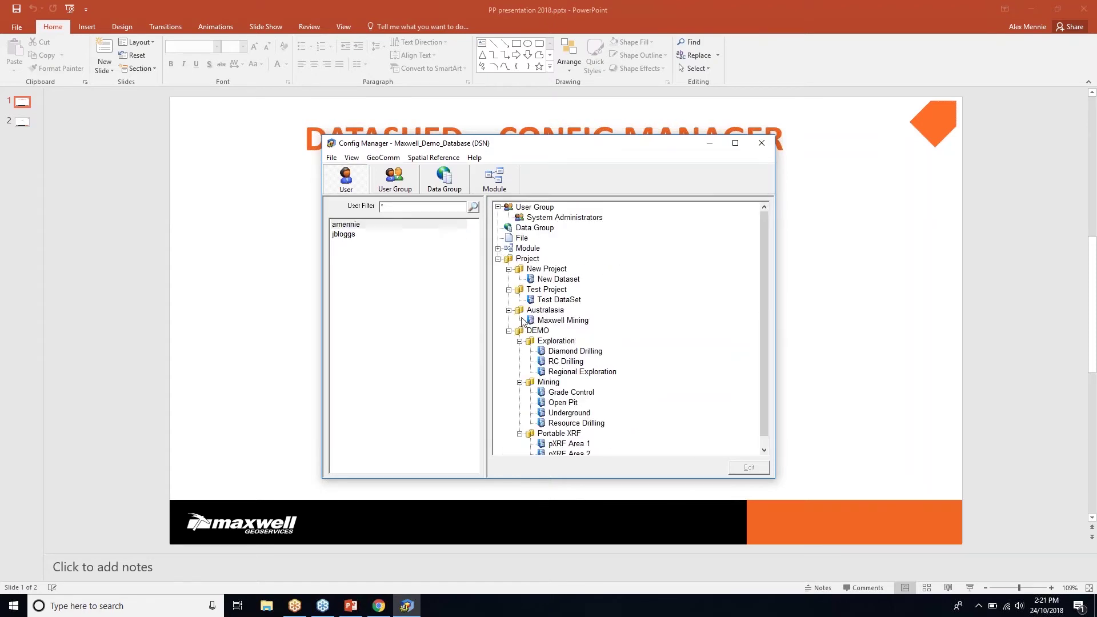
scroll(526, 275, down, 1)
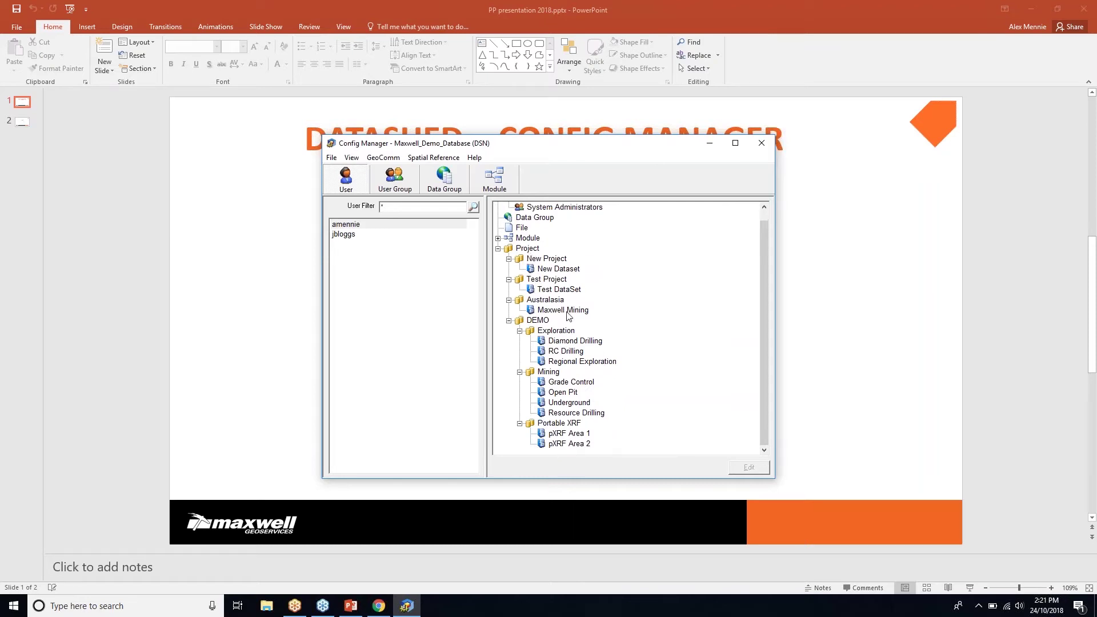
click(498, 249)
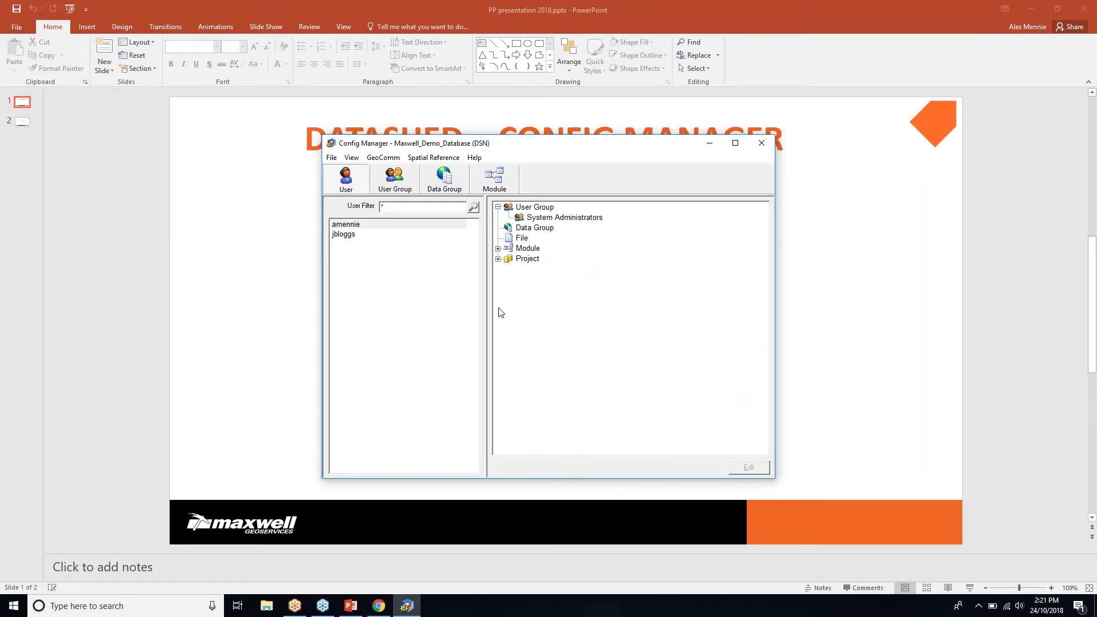
click(351, 158)
In the Registration Manager's tables, unregister the DH Events table.
click(378, 171)
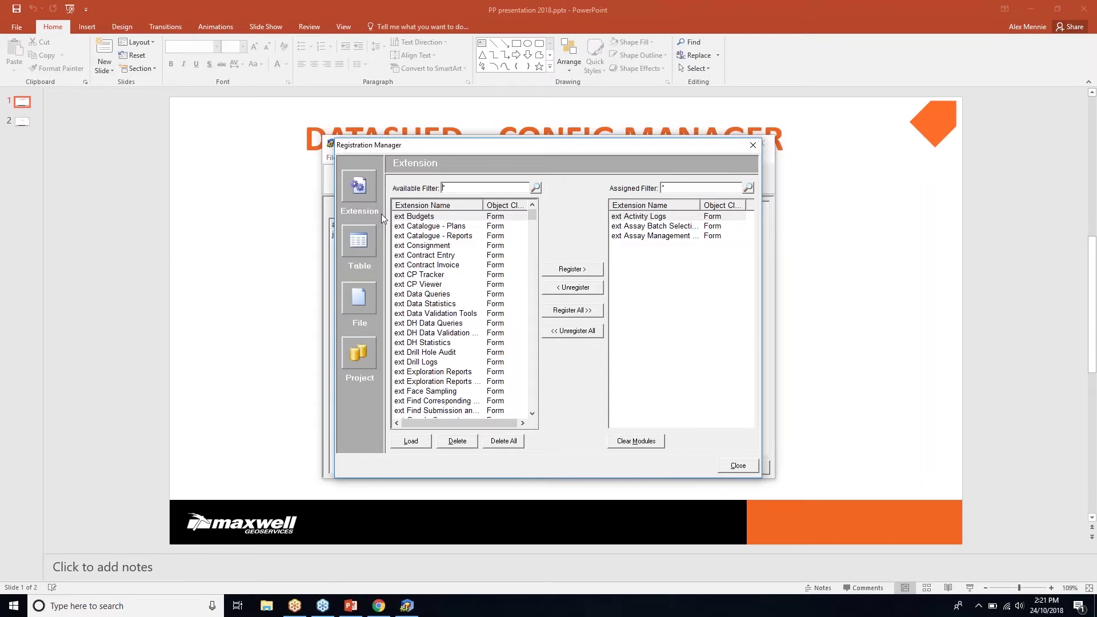
click(360, 246)
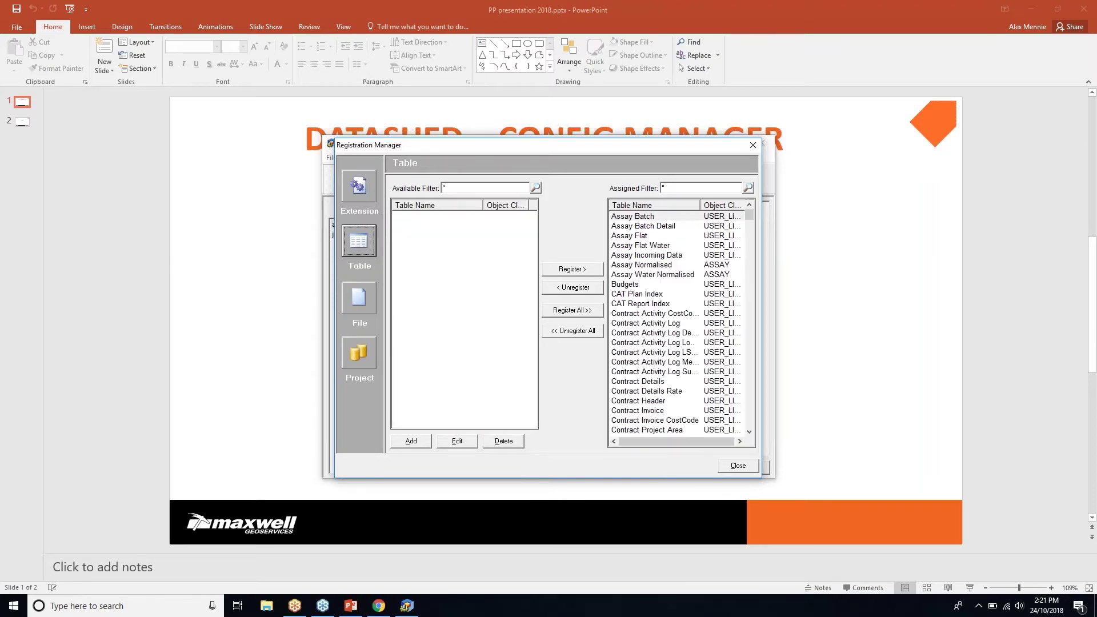
click(653, 352)
scroll(653, 353, down, 5)
scroll(653, 353, down, 5)
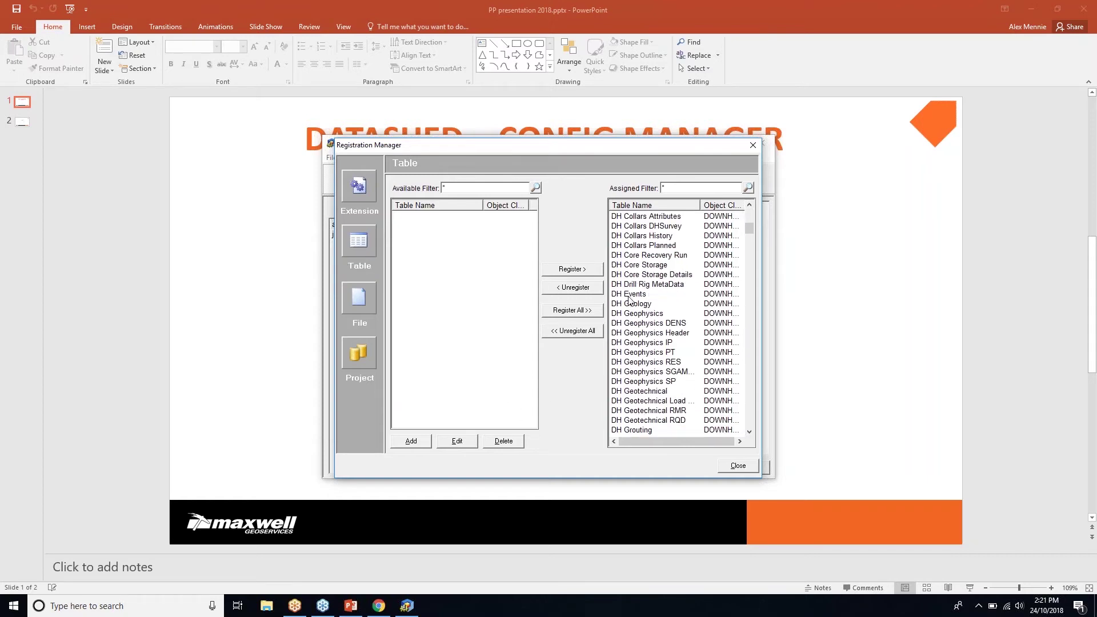
click(632, 295)
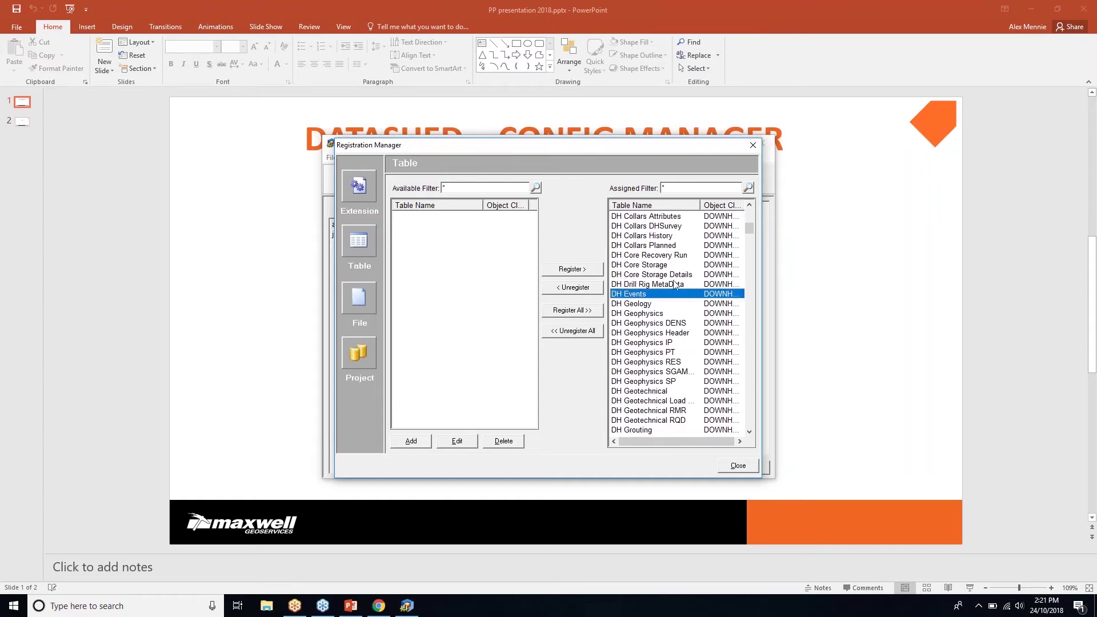
click(583, 290)
Delete DH Events from the available tables, confirming both prompts.
click(433, 220)
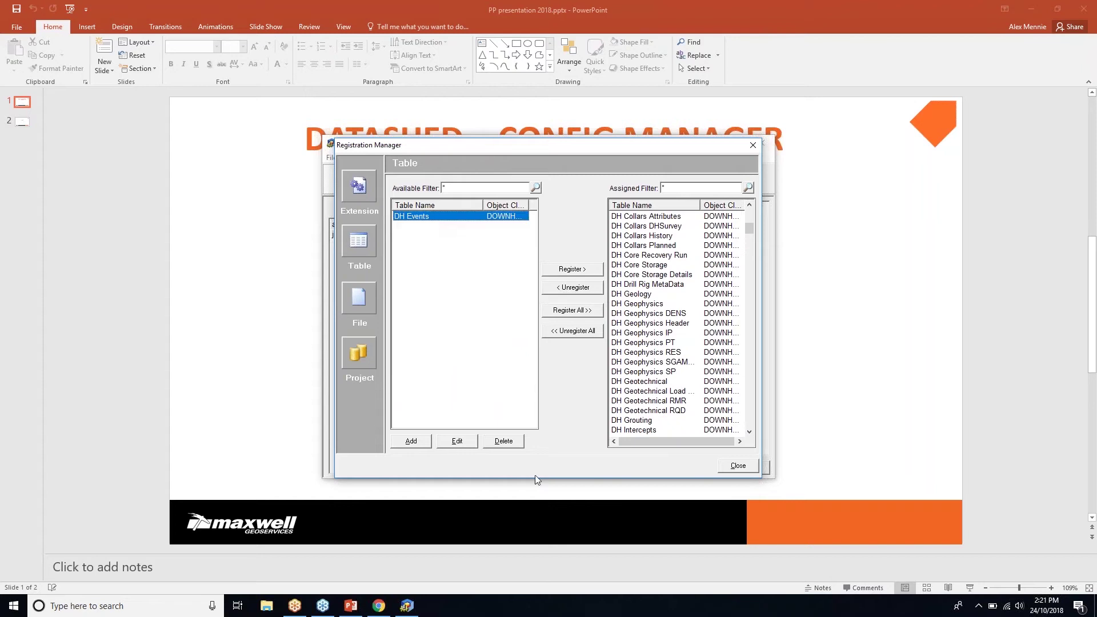
click(503, 442)
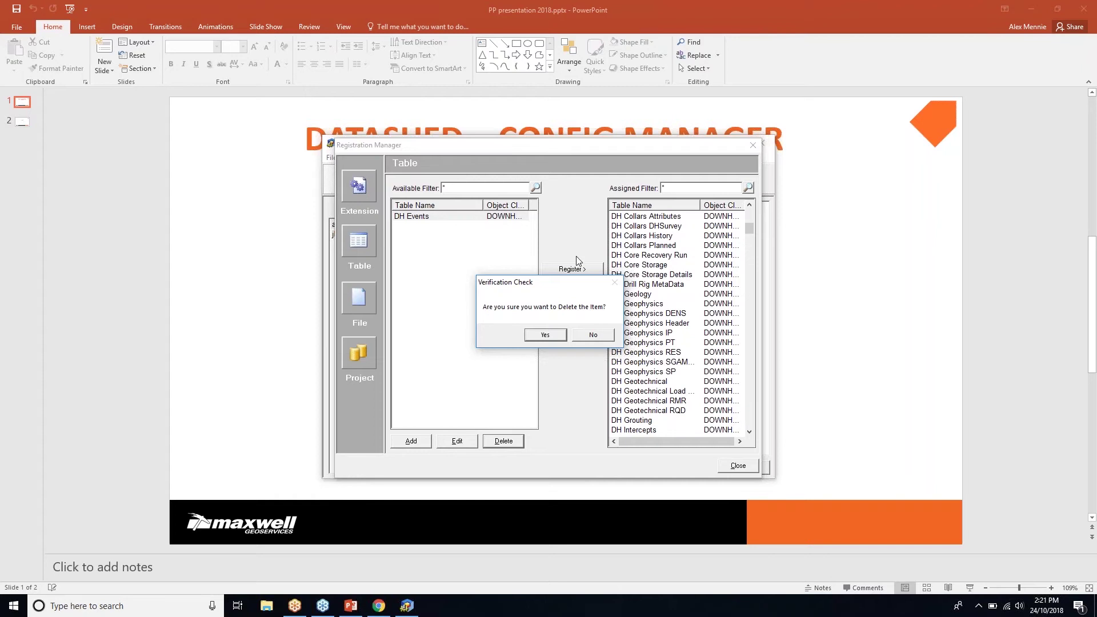
click(545, 335)
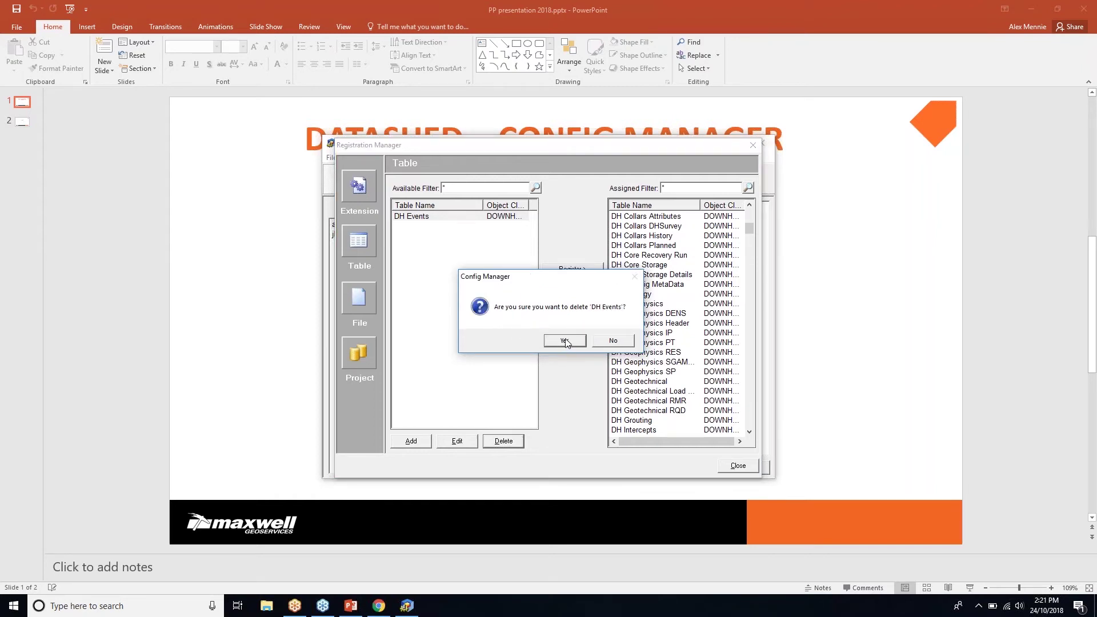
click(563, 342)
click(411, 442)
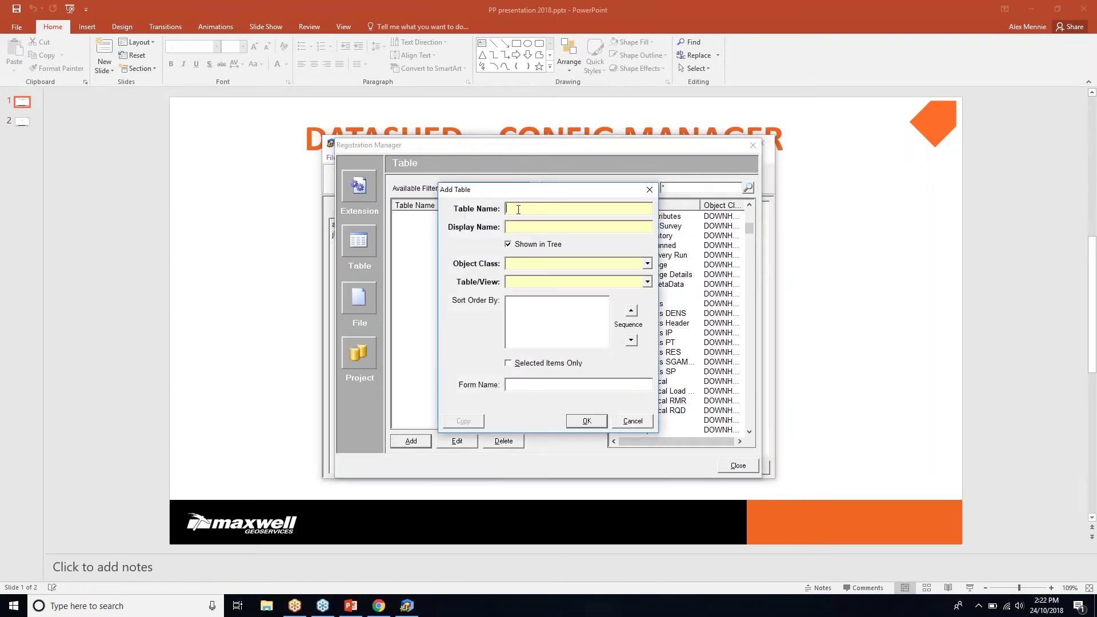
Name the new table 'DH Events' with object class DOWNHOLE and source tblDHEvents.
text(DH Events)
click(647, 264)
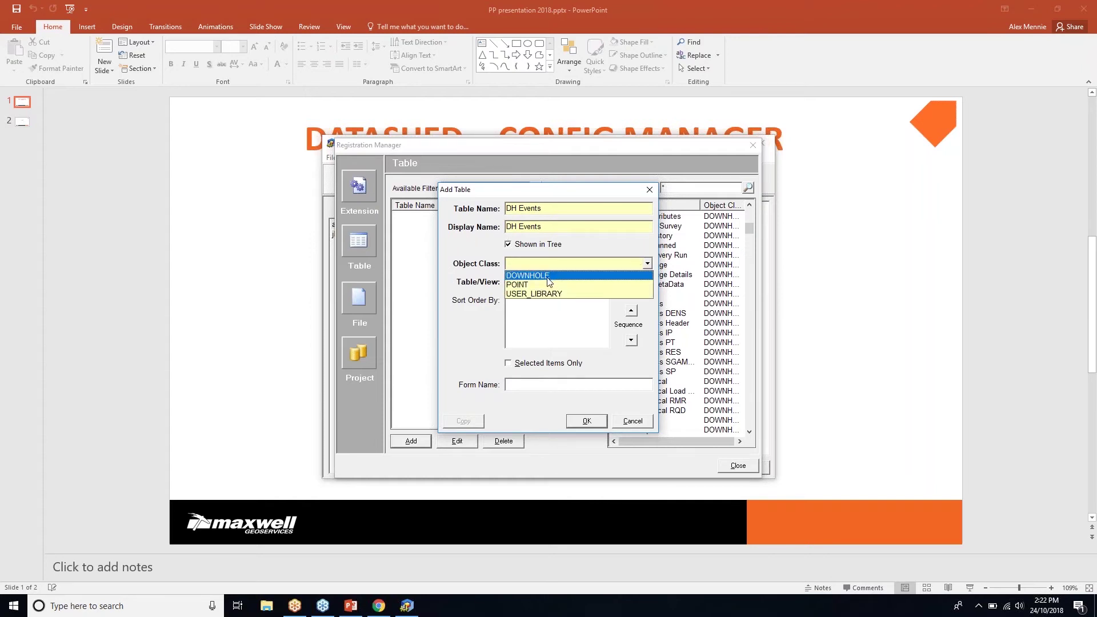
click(549, 277)
click(647, 282)
scroll(580, 320, down, 3)
scroll(553, 334, down, 2)
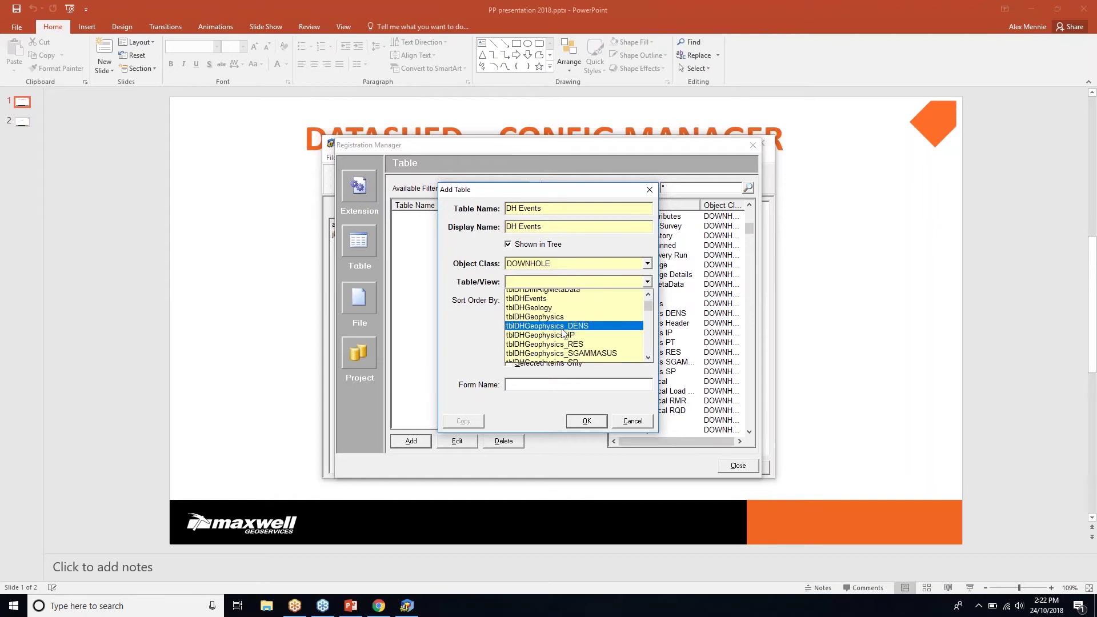
click(547, 331)
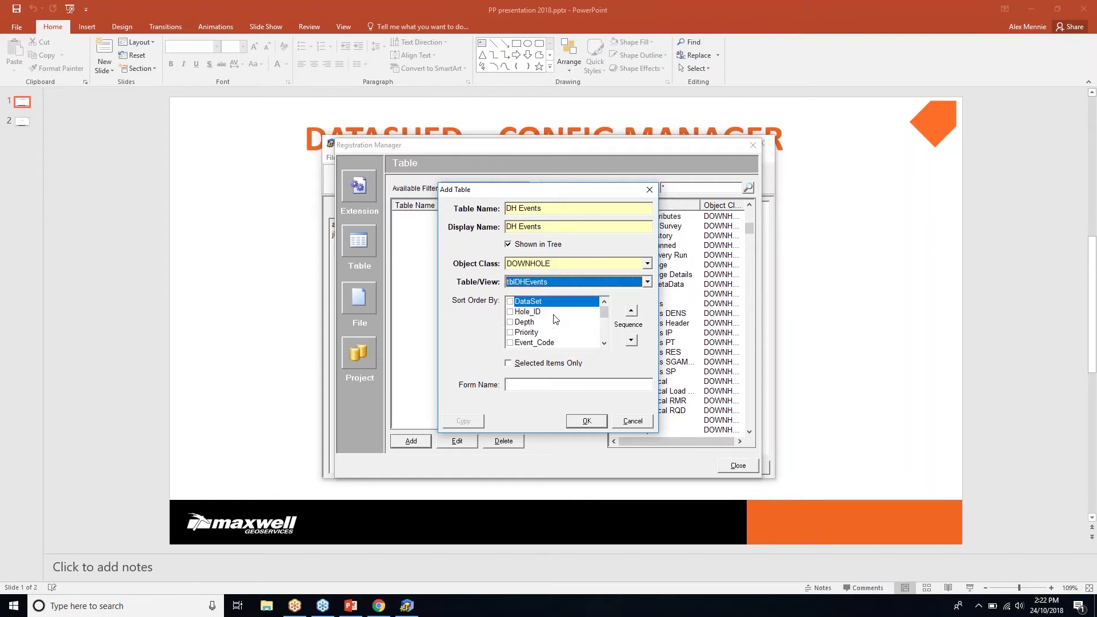
Sort it by DataSet, Hole_ID and Depth, keep DOWNHOLE, and save the table.
click(511, 302)
click(511, 312)
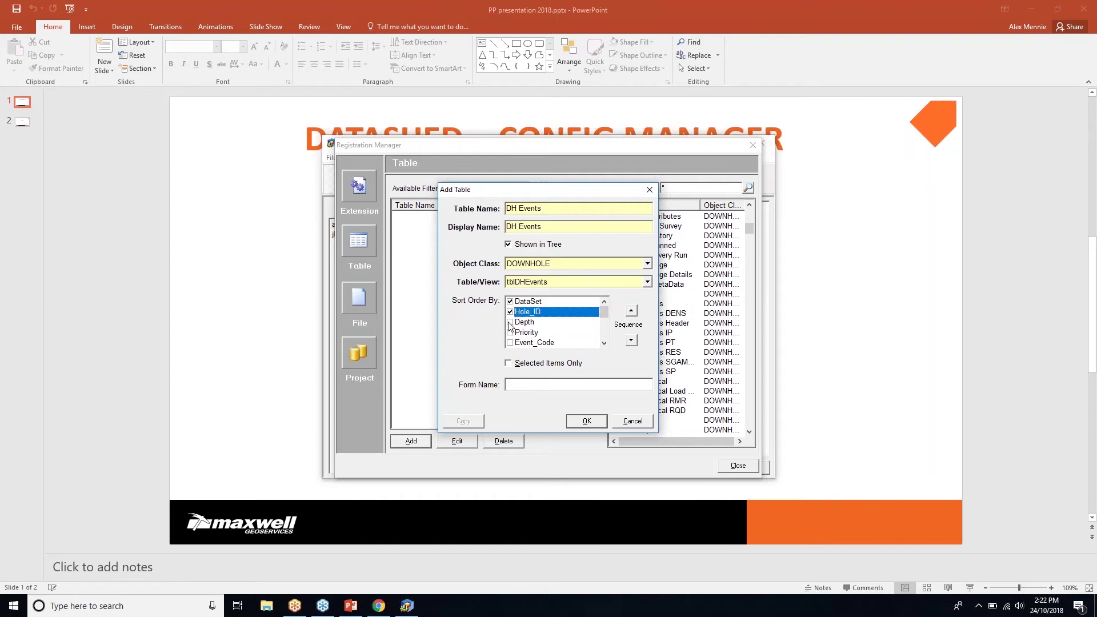
click(510, 323)
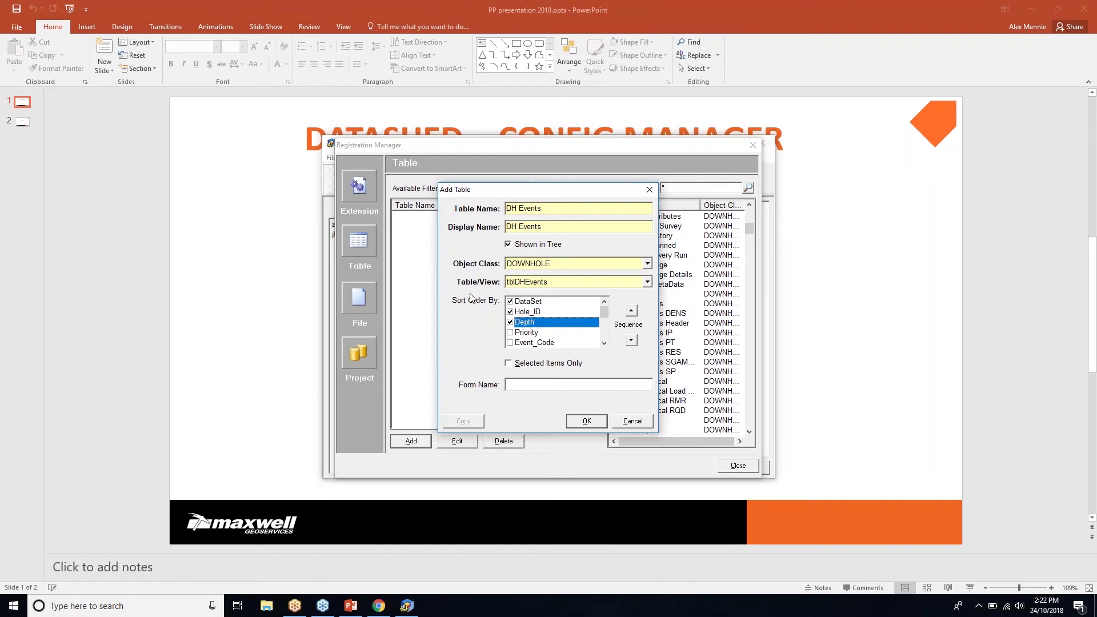
click(649, 265)
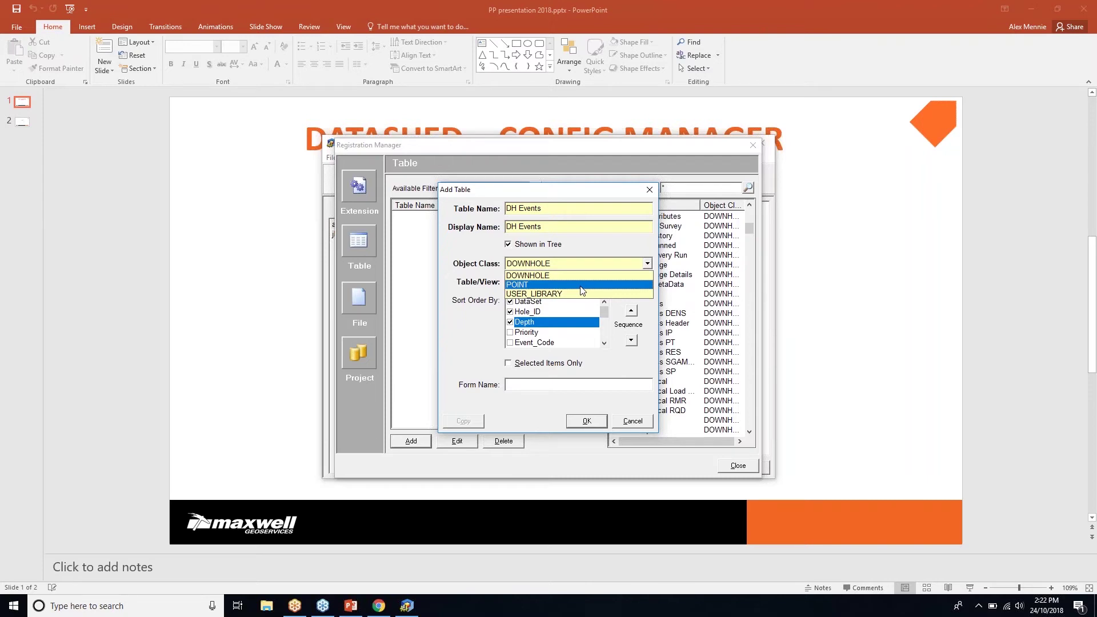
click(557, 276)
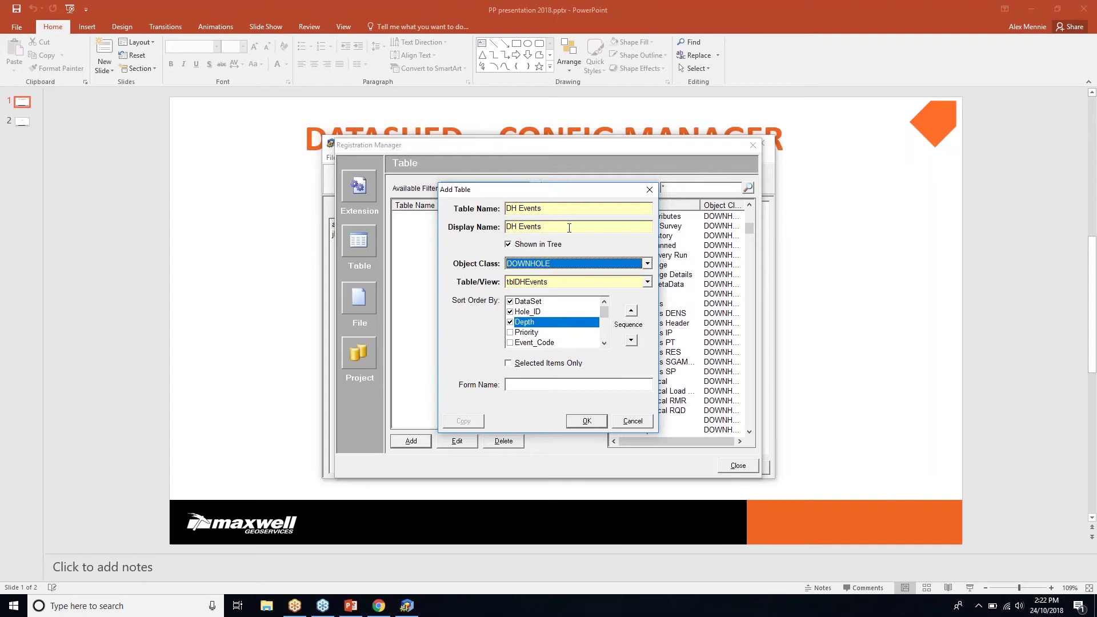
click(587, 421)
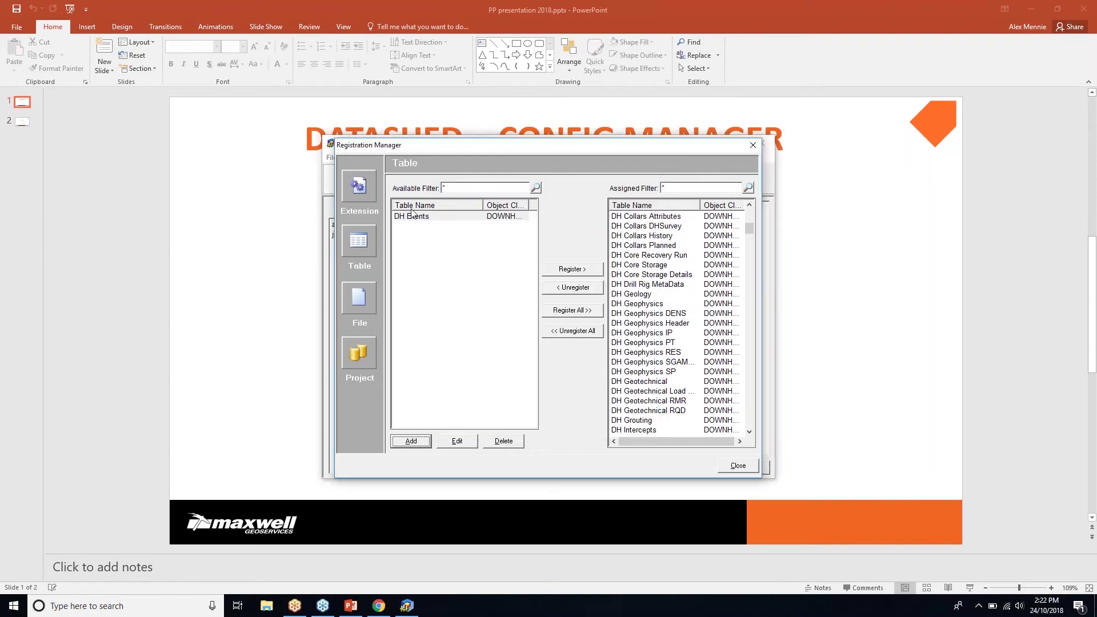
Register DH Events, close the Registration Manager, and show the Module view's user modules.
click(414, 217)
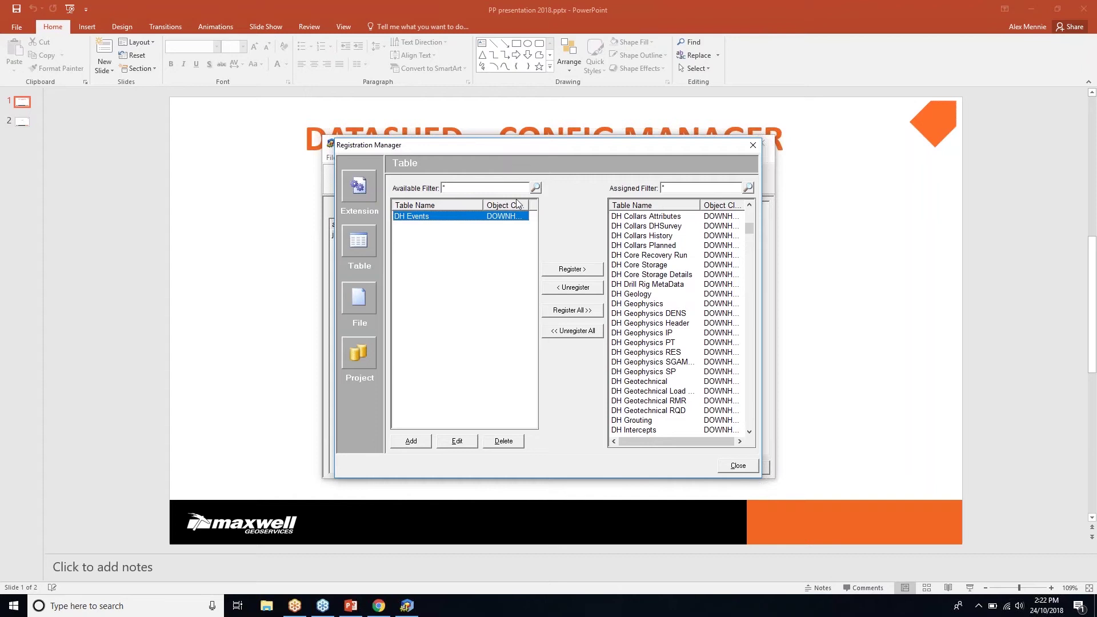
click(567, 270)
click(634, 295)
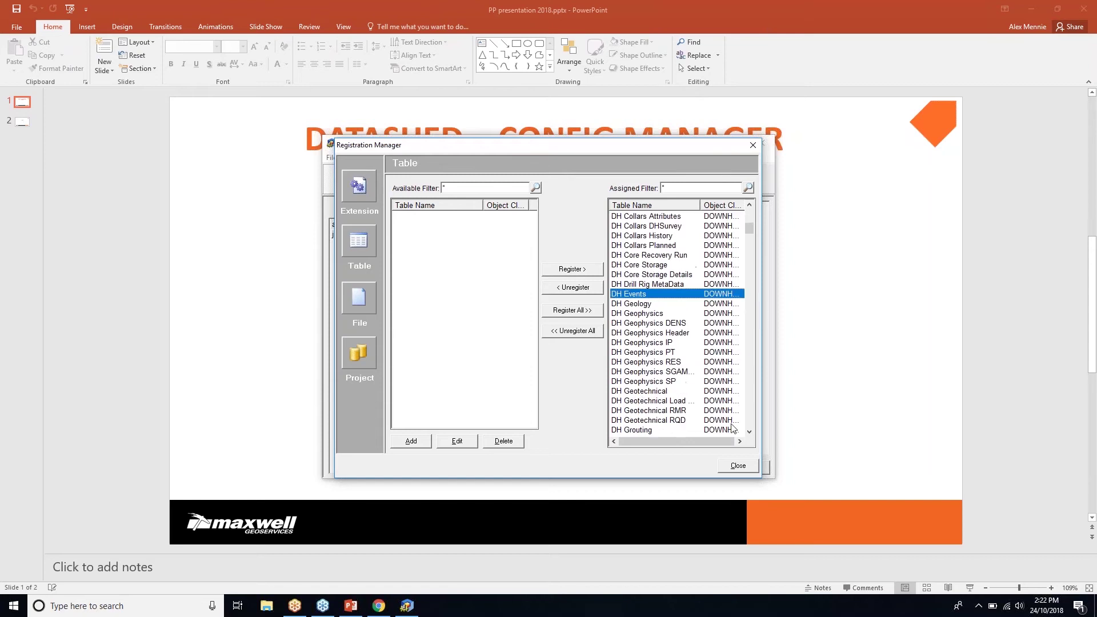
click(736, 470)
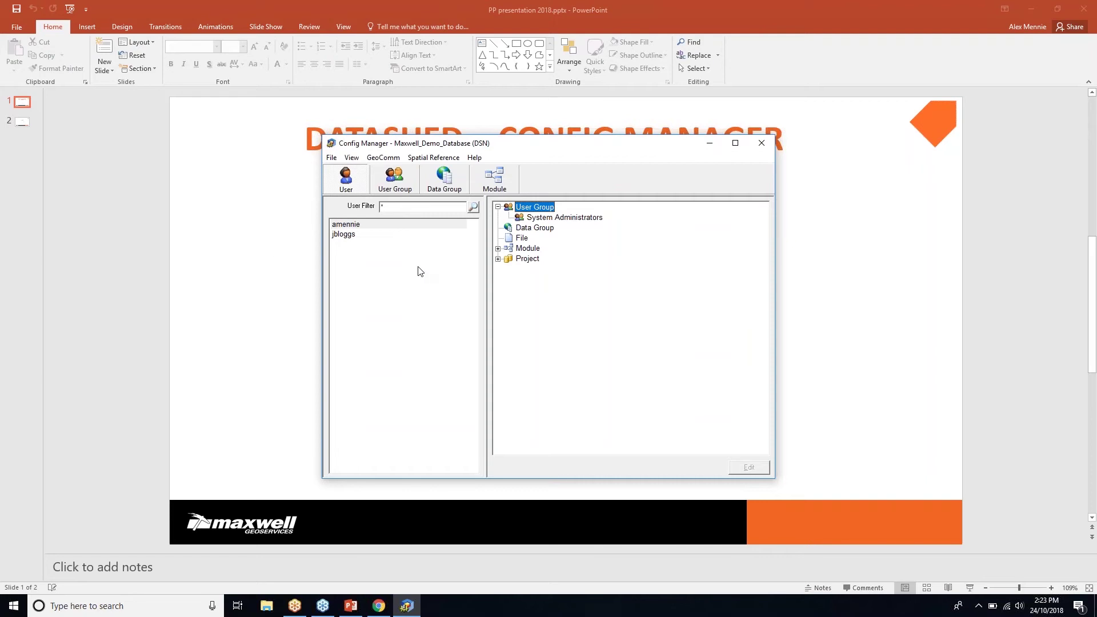
click(500, 182)
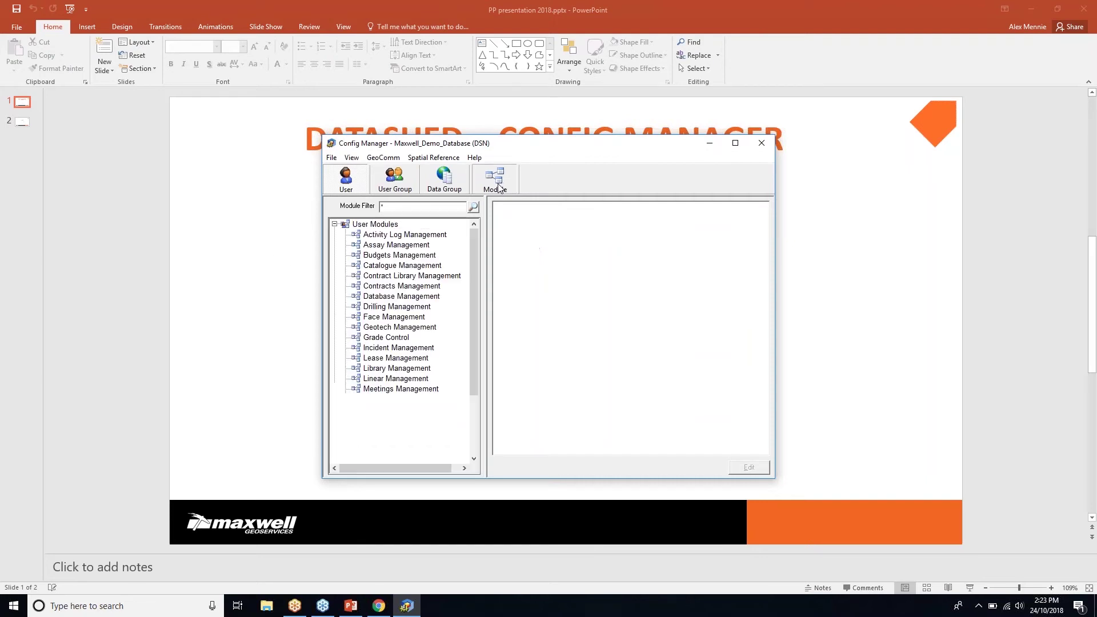
Open the Favourites module's table selection for editing.
click(399, 288)
scroll(392, 299, down, 3)
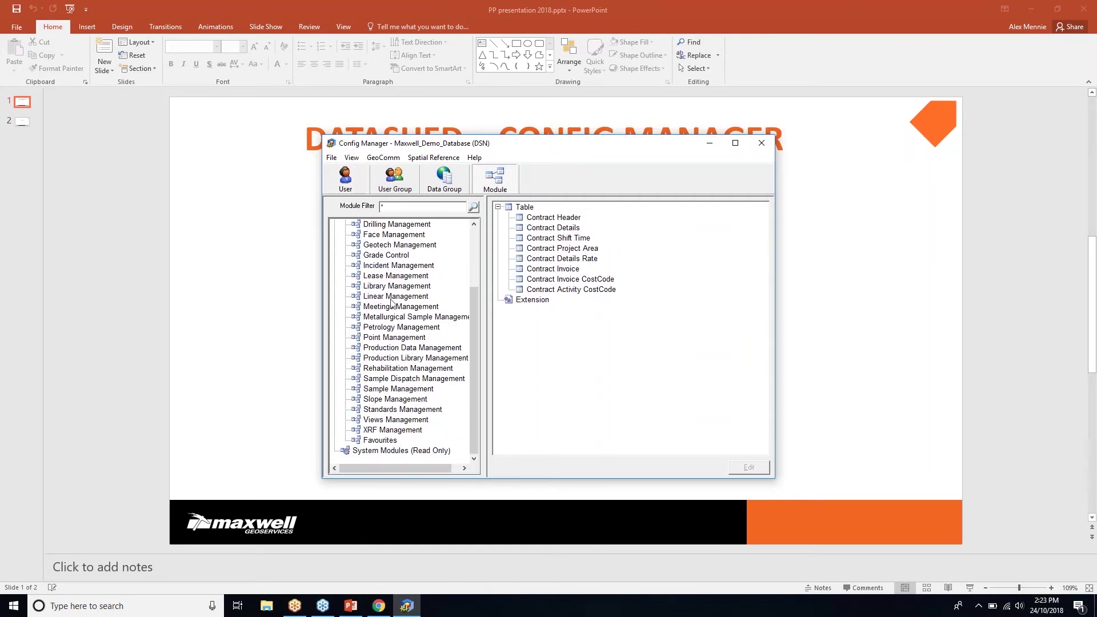
click(381, 441)
click(523, 208)
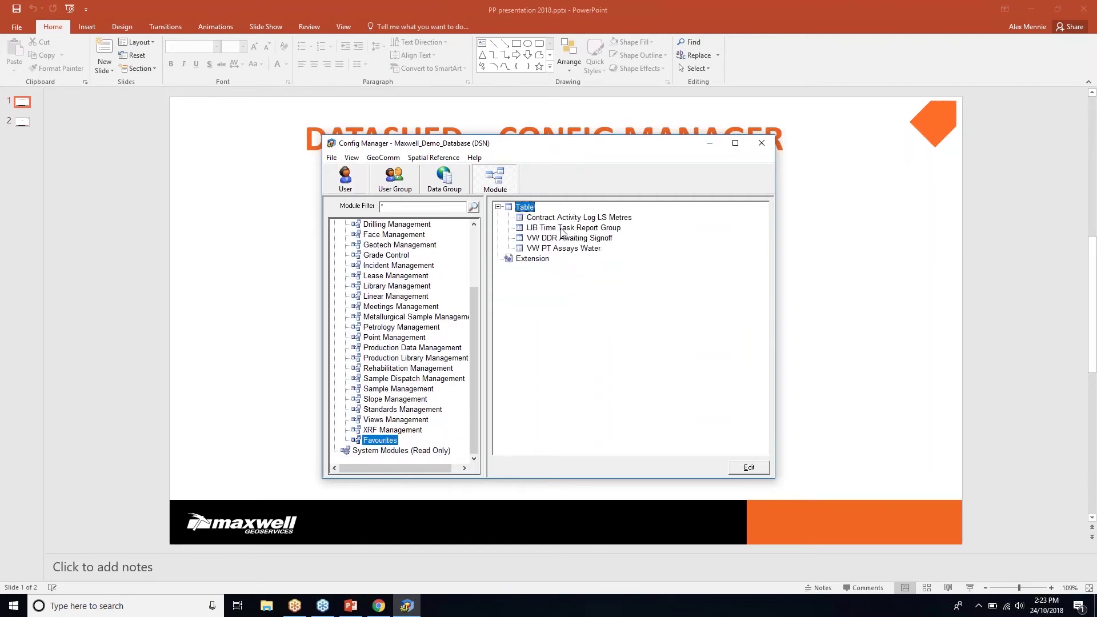
click(524, 215)
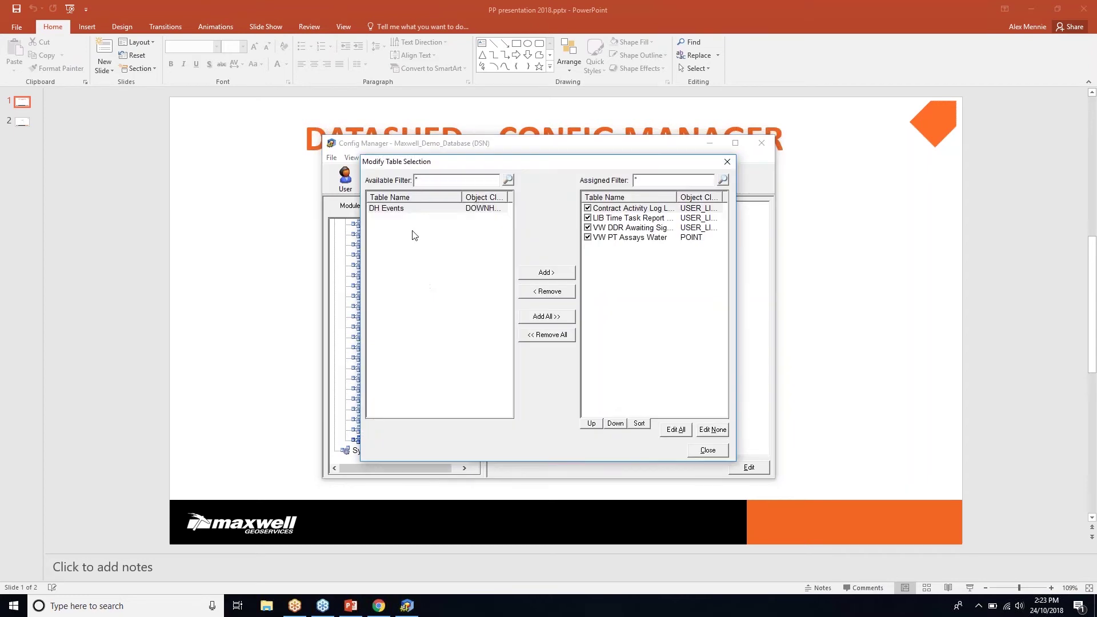
Add DH Events to Favourites, enable all assigned tables, sort them alphabetically, and close.
click(401, 209)
click(554, 275)
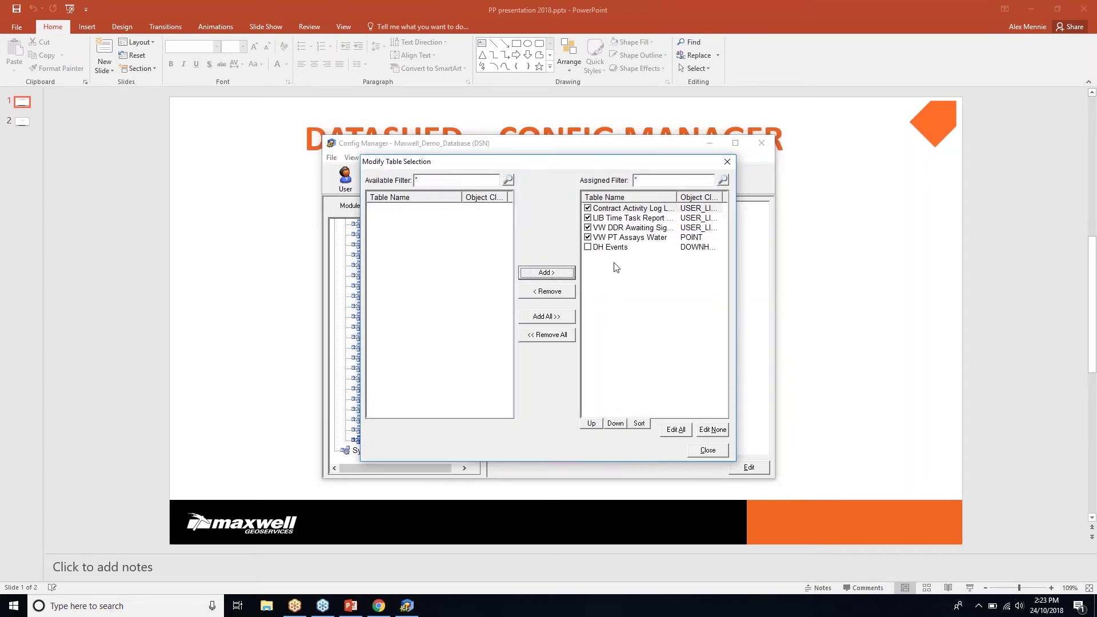
click(674, 430)
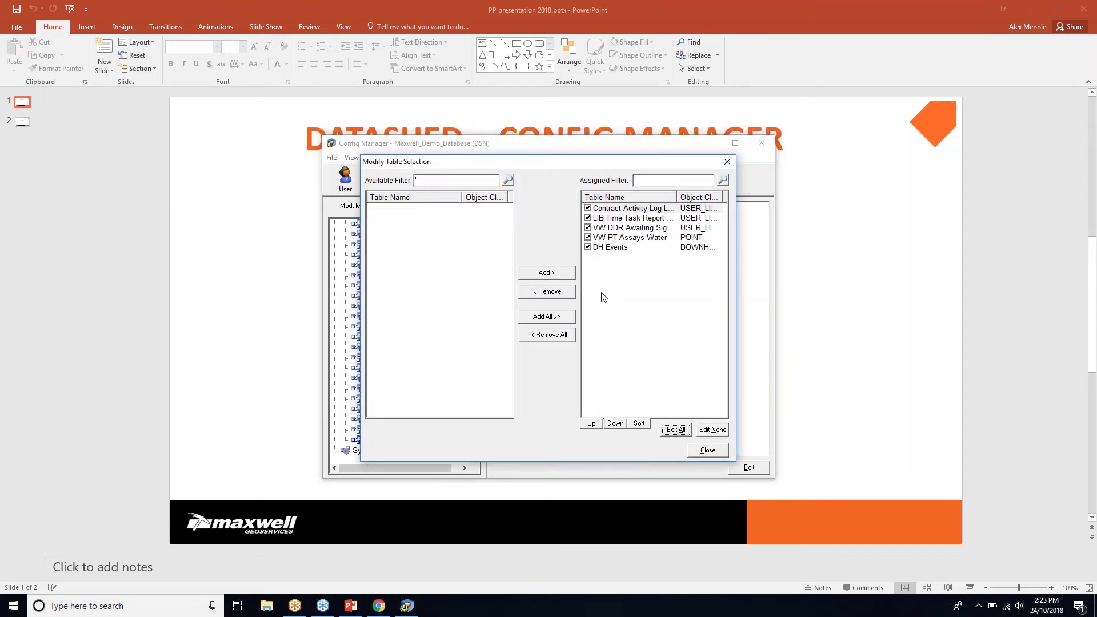
click(639, 424)
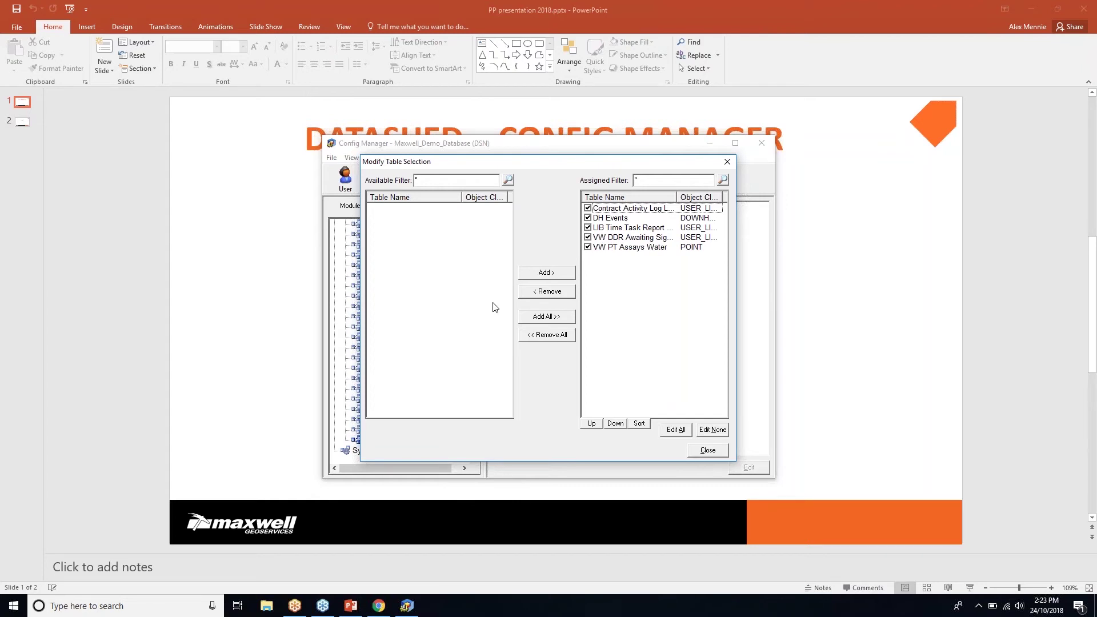
click(709, 452)
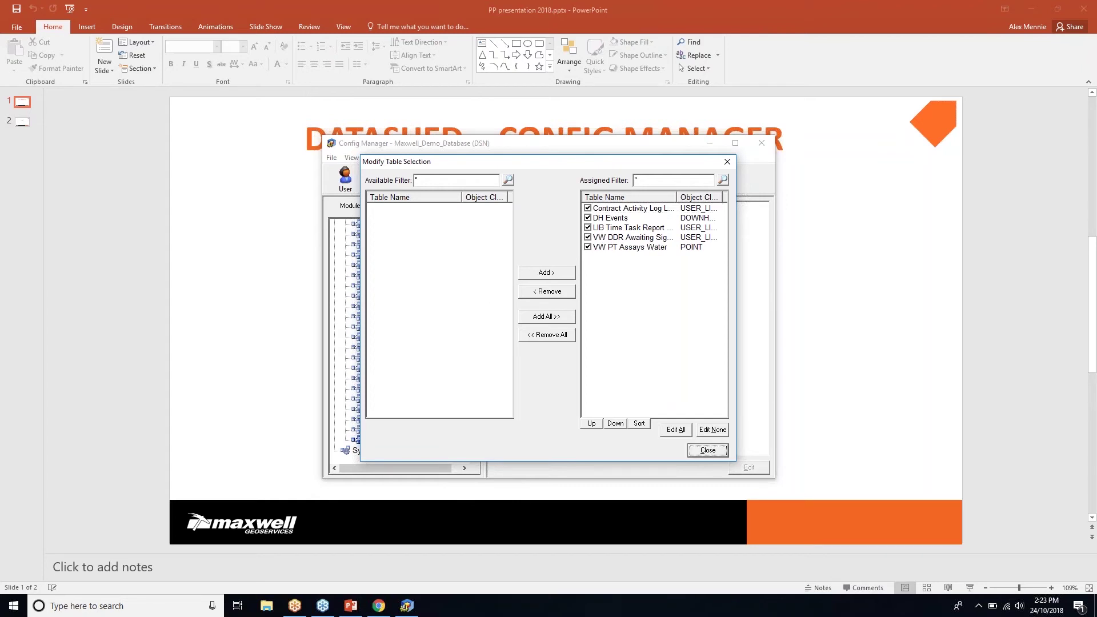